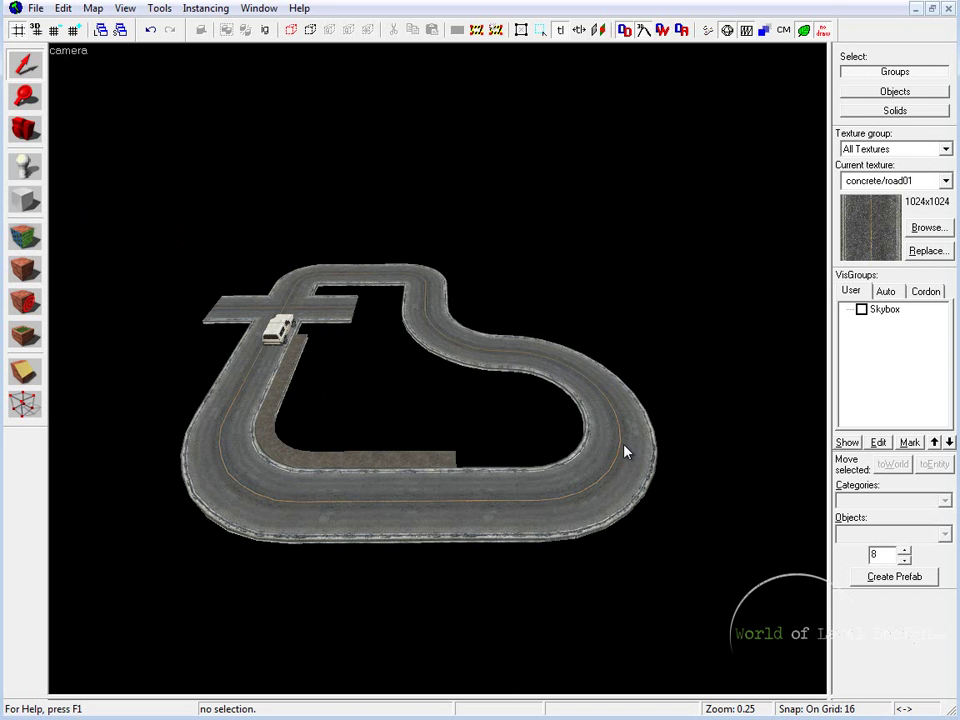
Step: Select the U-turn road group in the 3D view
left_click(566, 484)
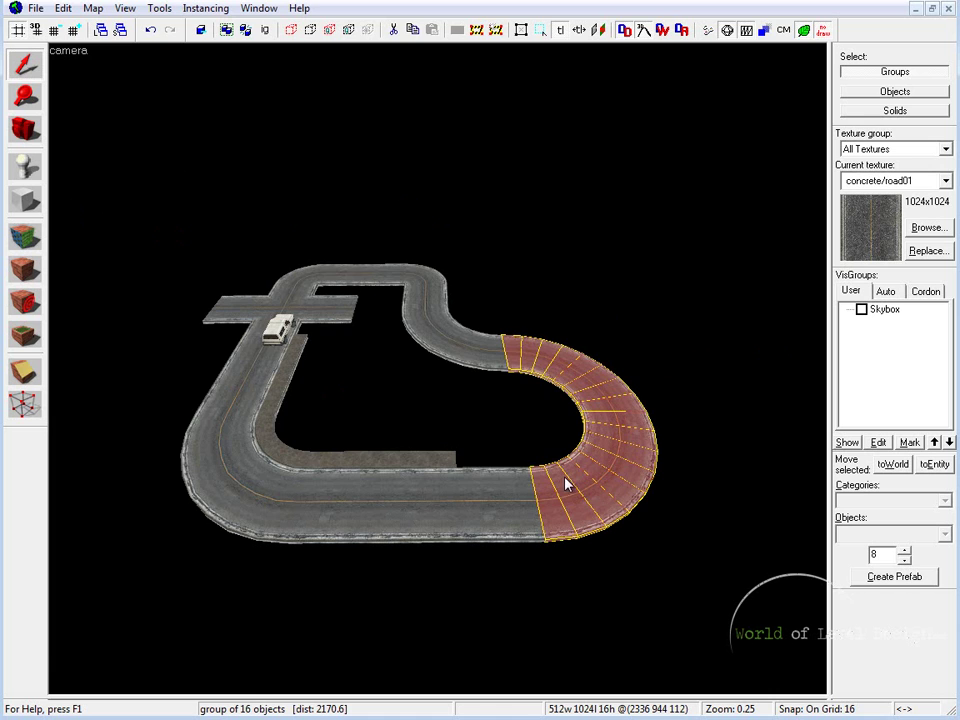
Step: Fly the camera over the S road and compare its upper and lower curved pieces
key("w")
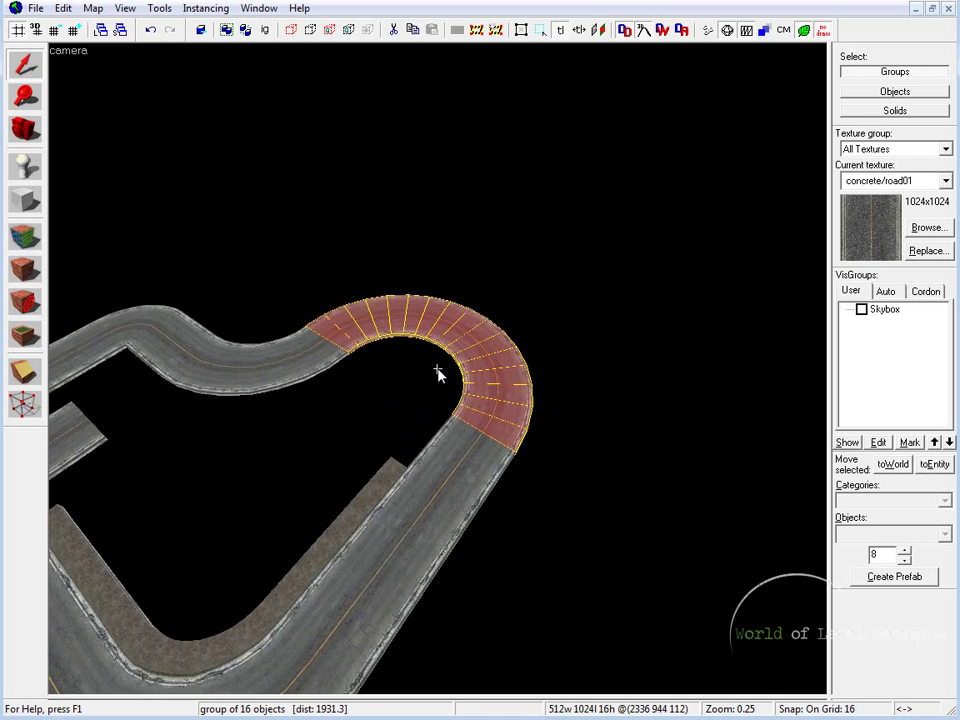
key("w")
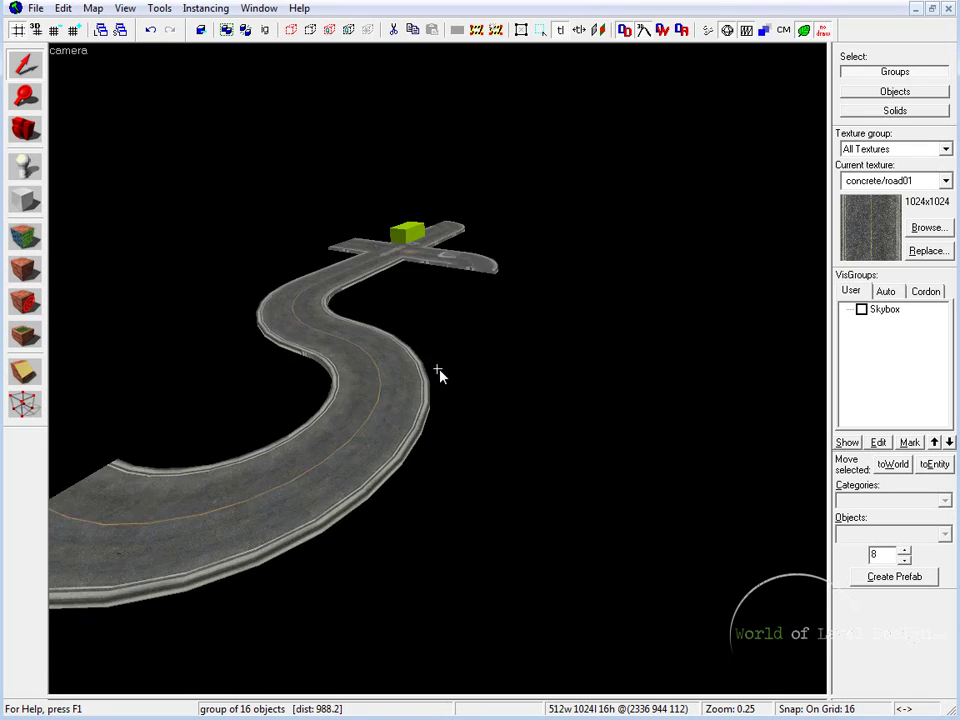
key("s")
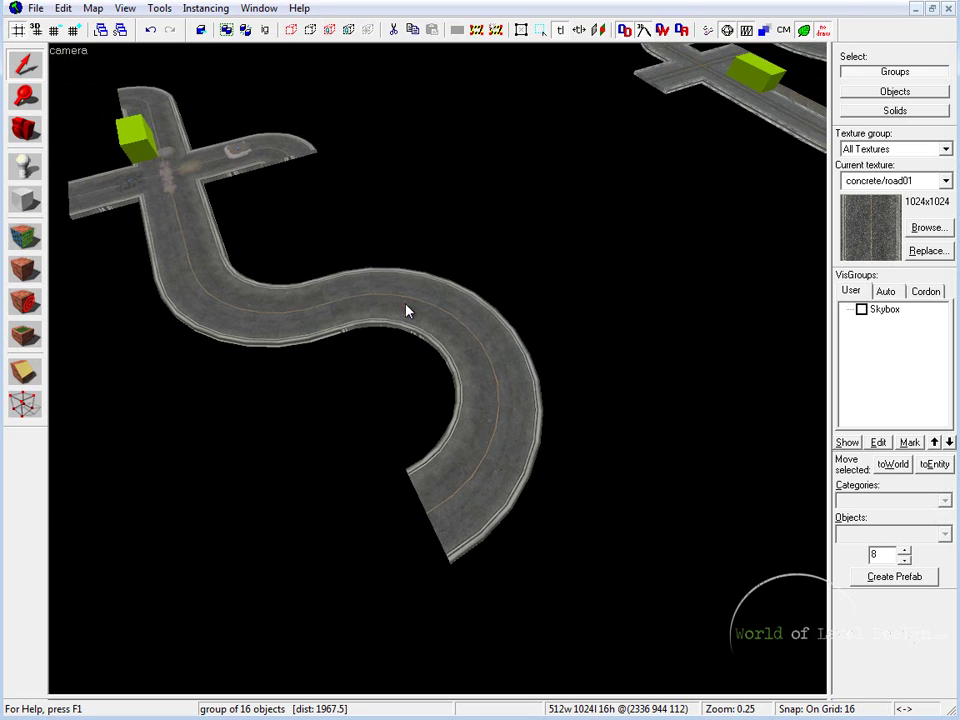
left_click(407, 312)
left_click(492, 400)
left_click(427, 313)
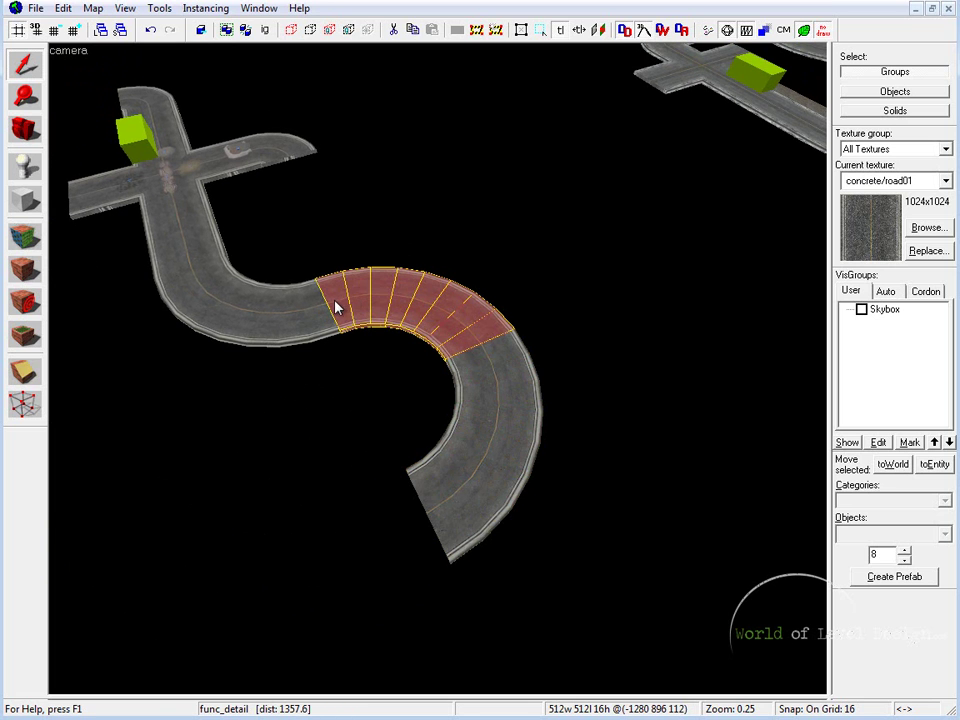
left_click(495, 402)
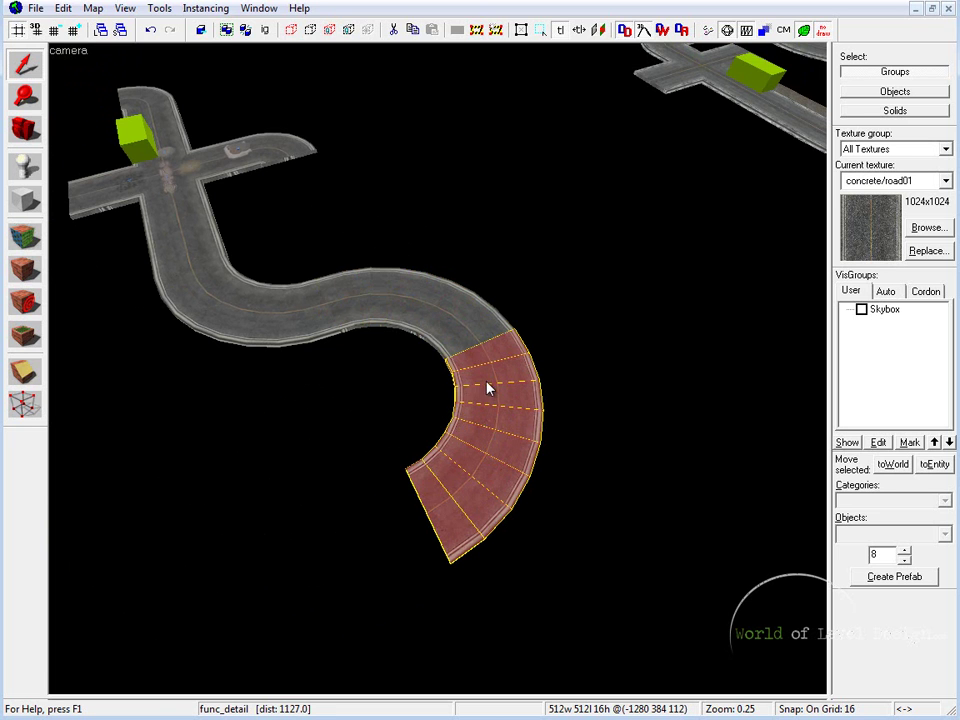
Step: Zoom in and re-check both curved pieces, ending with the lower one selected
scroll(488, 388, "up", 2)
scroll(437, 375, "up", 2)
scroll(437, 375, "up", 2)
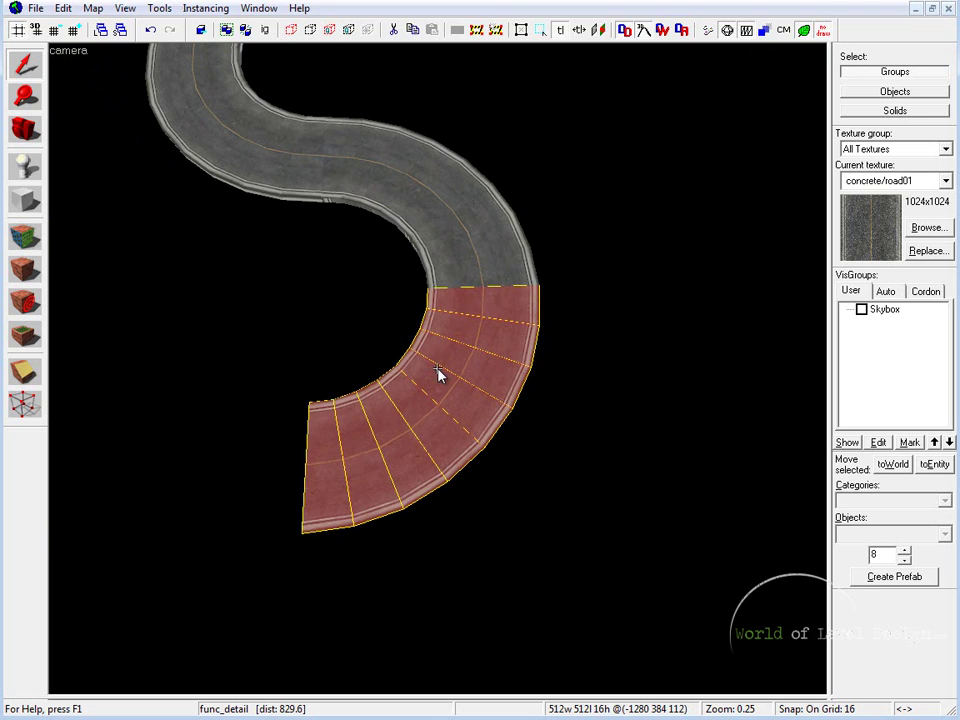
scroll(408, 290, "down", 1)
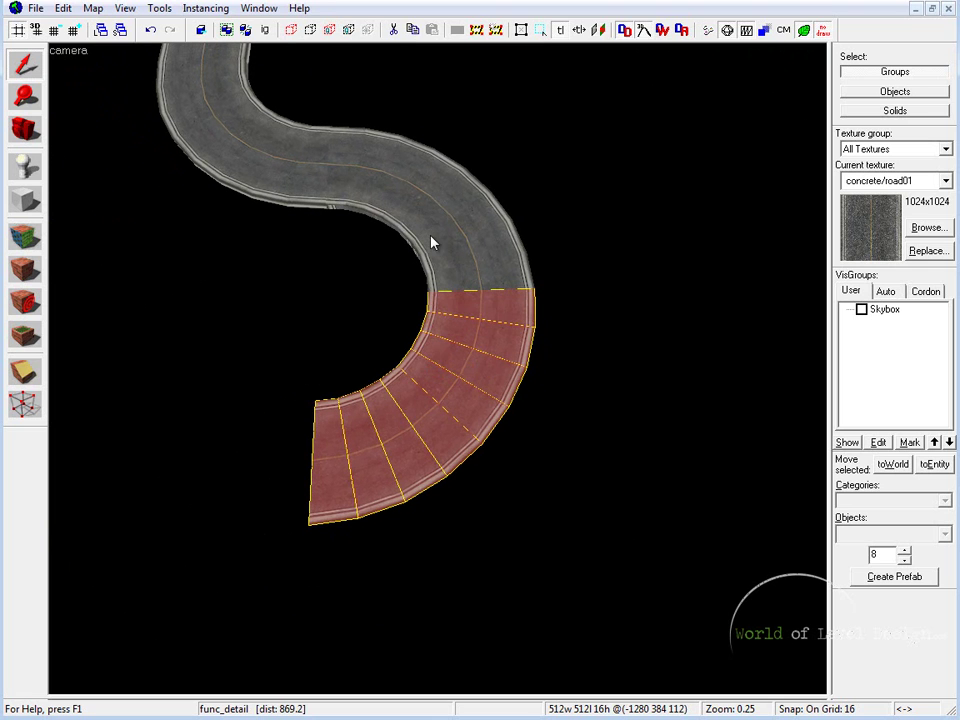
left_click(432, 242)
left_click(425, 395)
left_click(454, 251)
left_click(455, 367)
key("s")
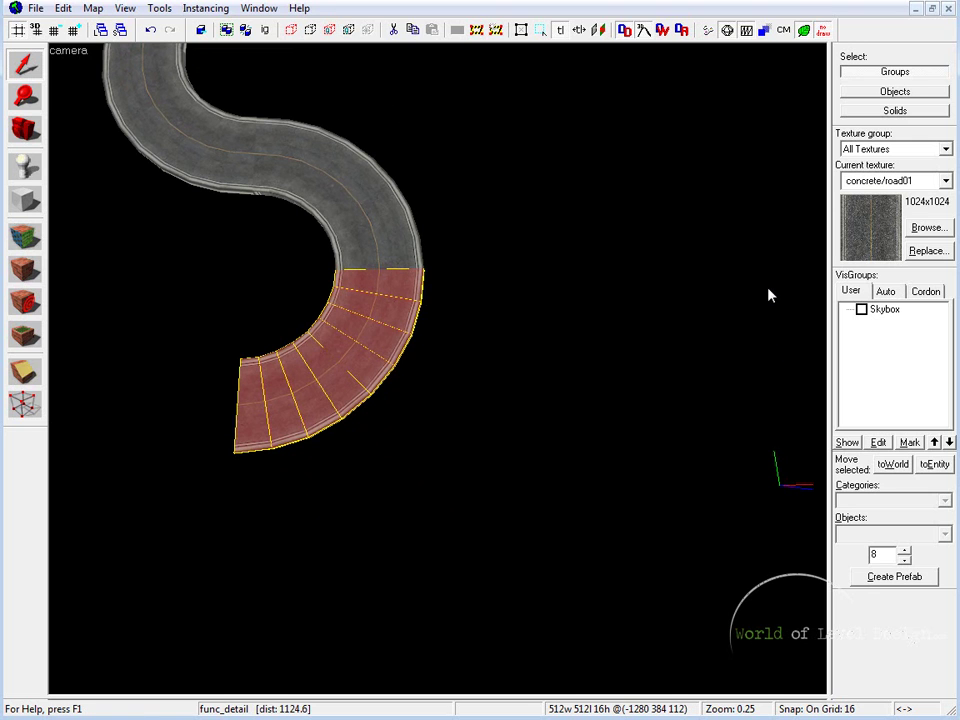
left_click(364, 249)
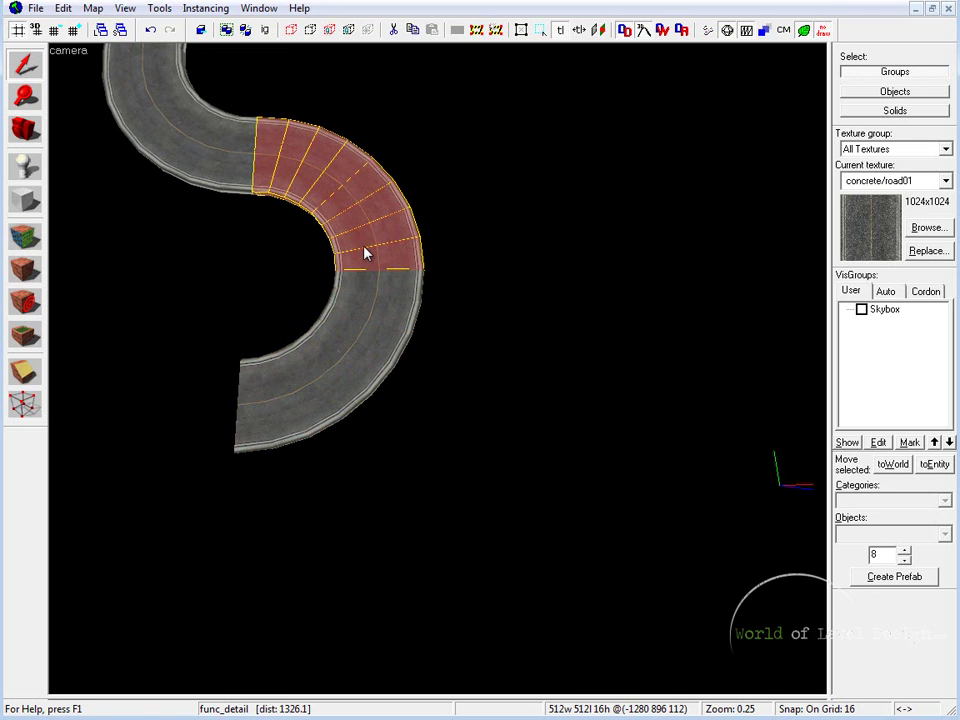
left_click(323, 370)
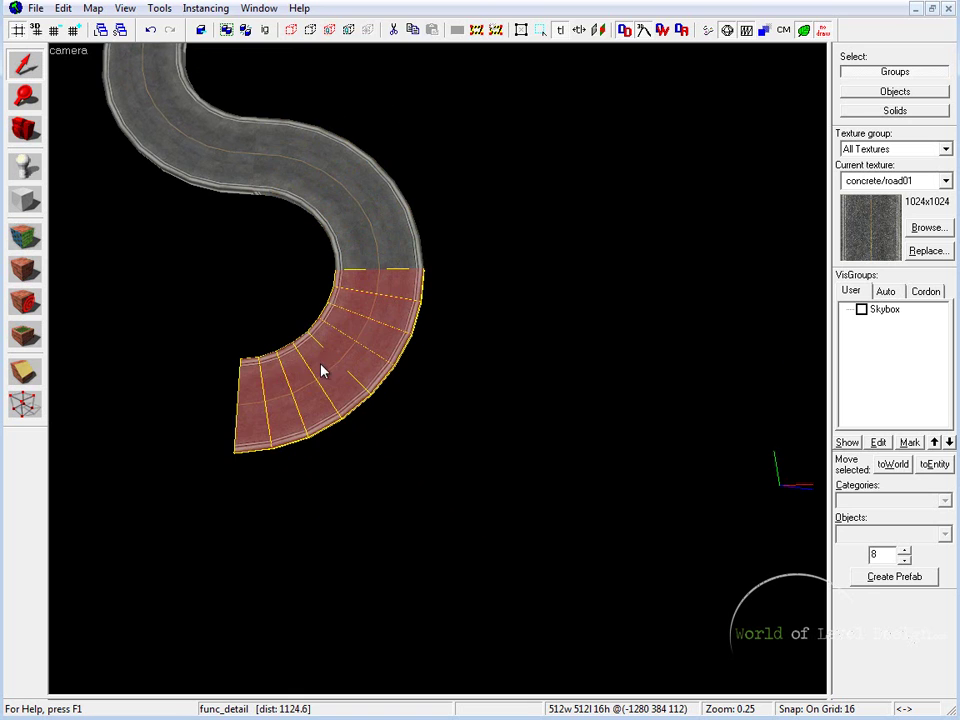
Step: Delete the lower curved piece, then briefly pick the open end face for texturing
key("Delete")
key("w")
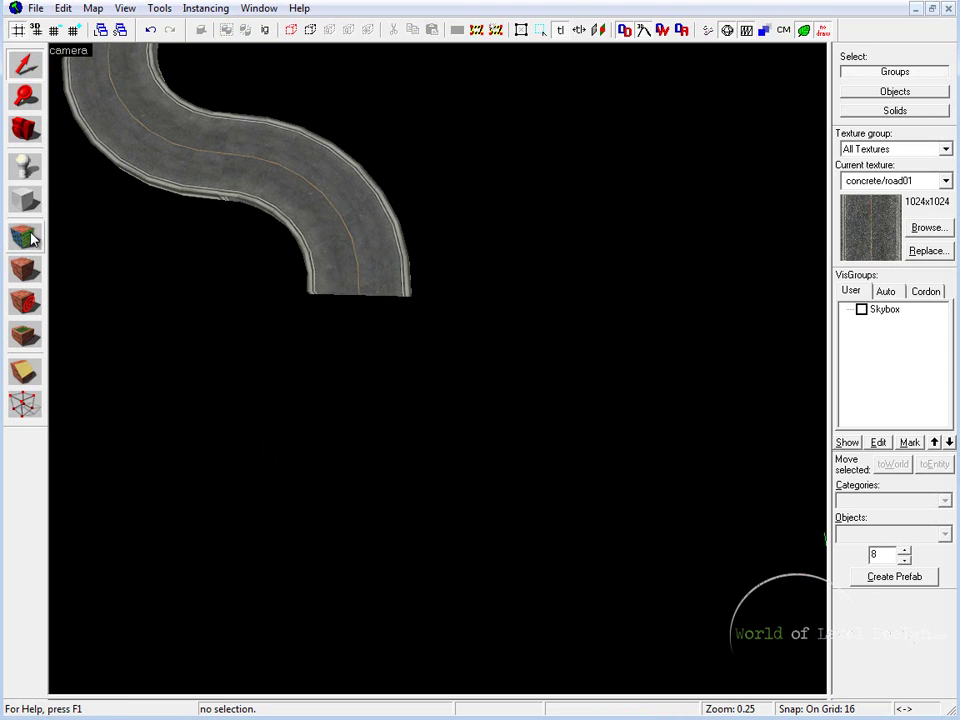
key("shift+a")
left_click(390, 272)
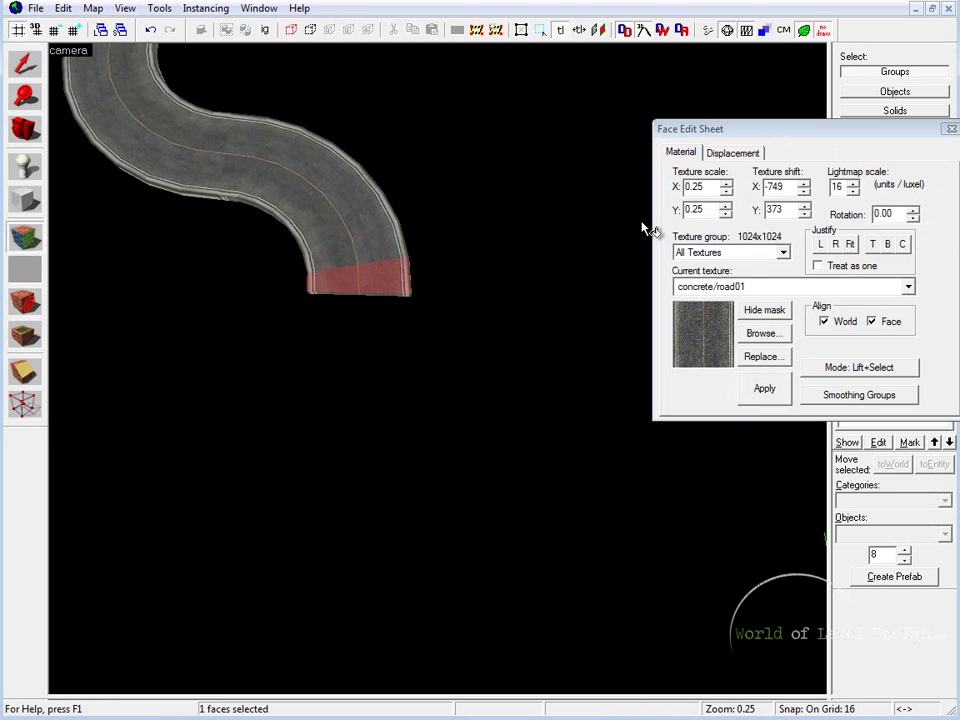
left_click(951, 129)
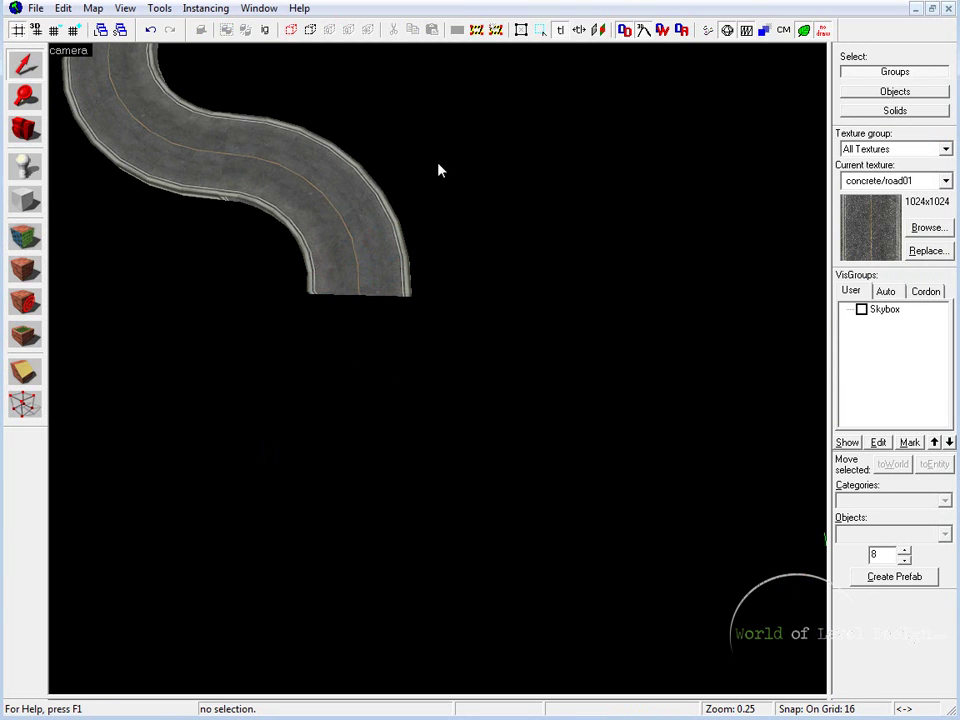
Step: Draw a 1024×1024 arch block in the top view below the S road's open end
key("shift+z")
left_click_drag(555, 190, 632, 255)
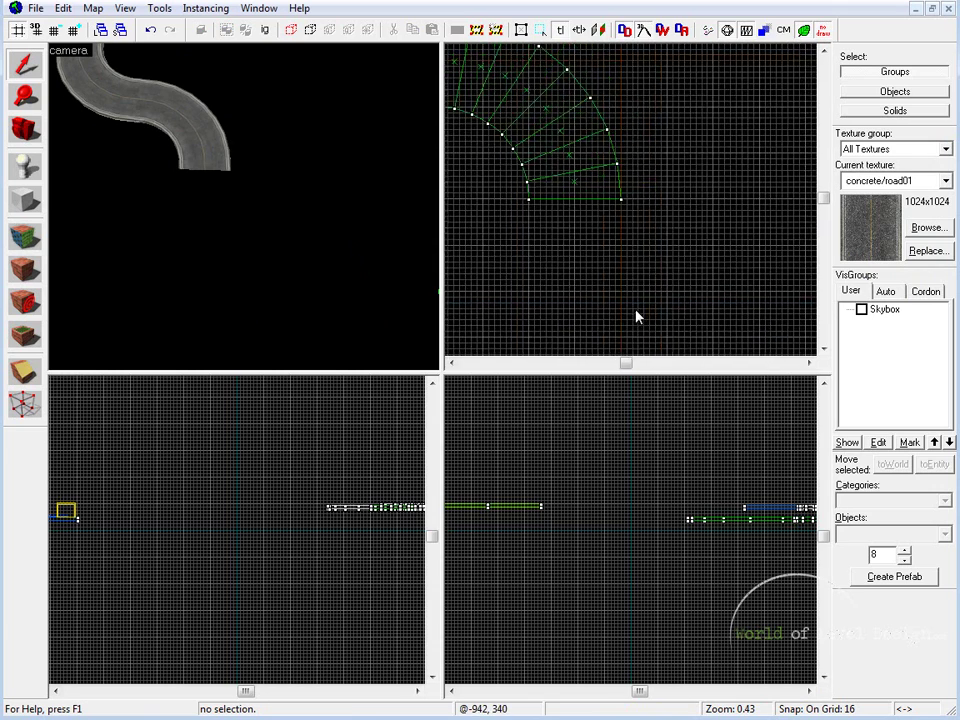
left_click(25, 200)
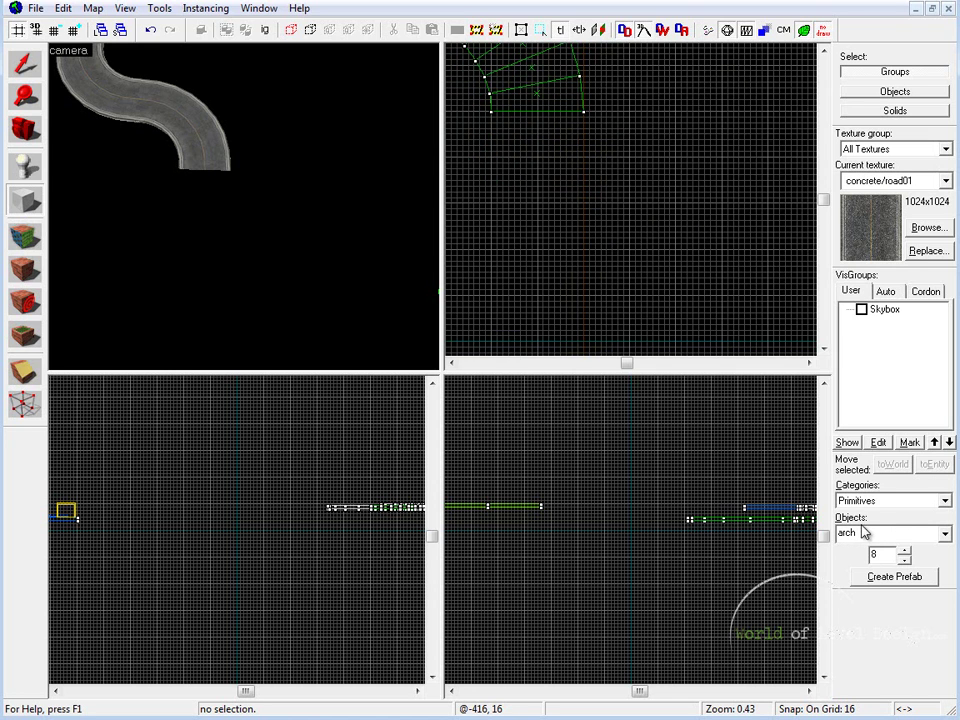
scroll(495, 113, "down", 1)
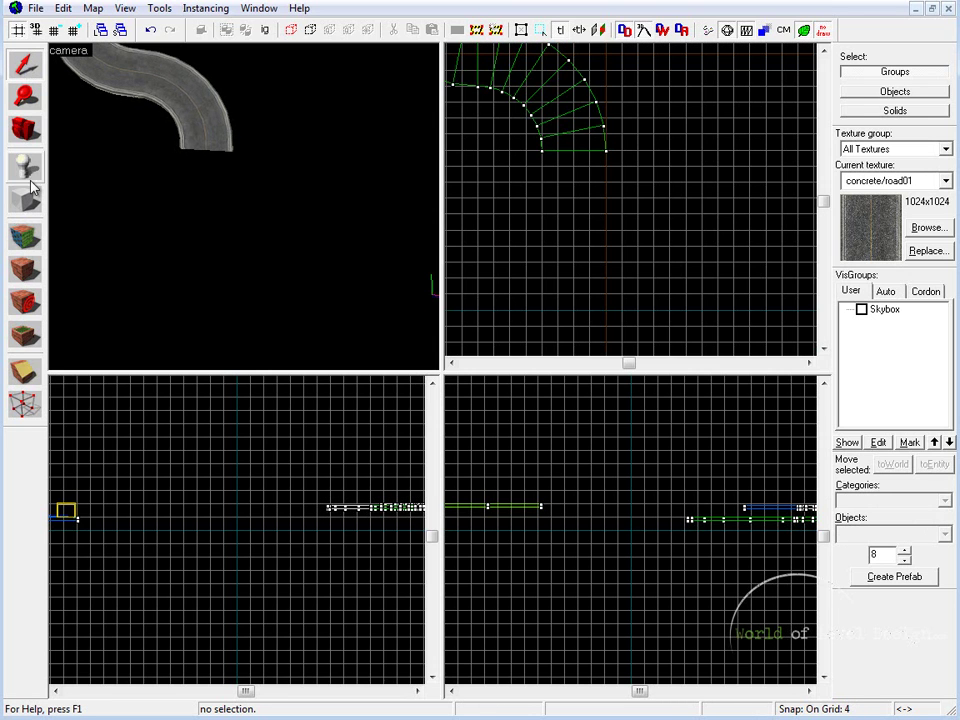
left_click(28, 193)
key("shift+z")
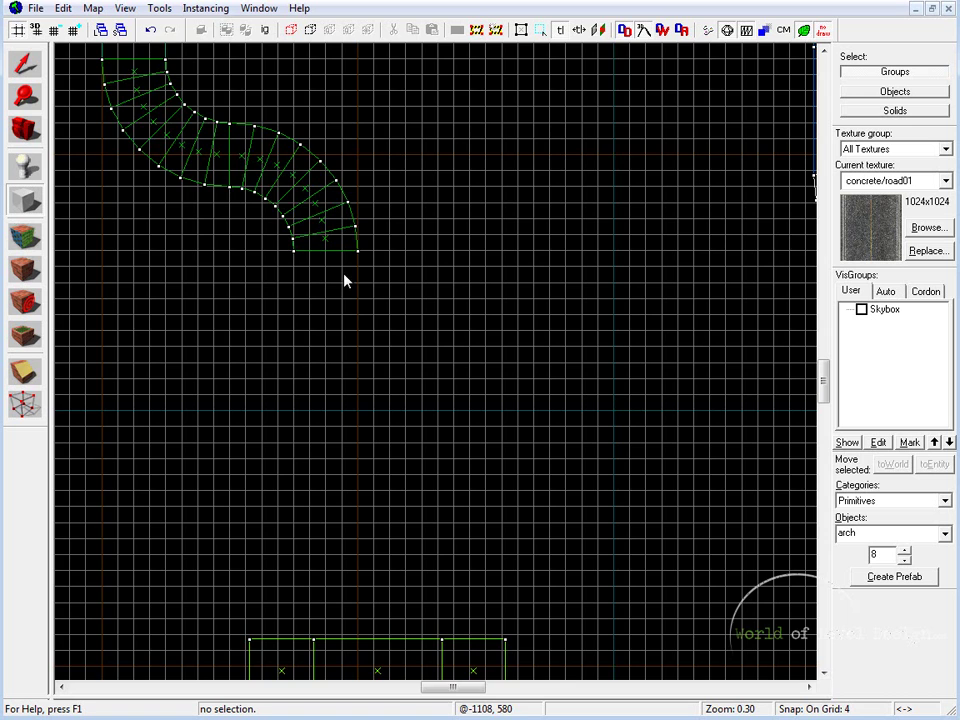
mouse_move(229, 269)
left_mouse_down()
mouse_move(634, 640)
mouse_move(540, 583)
left_mouse_up()
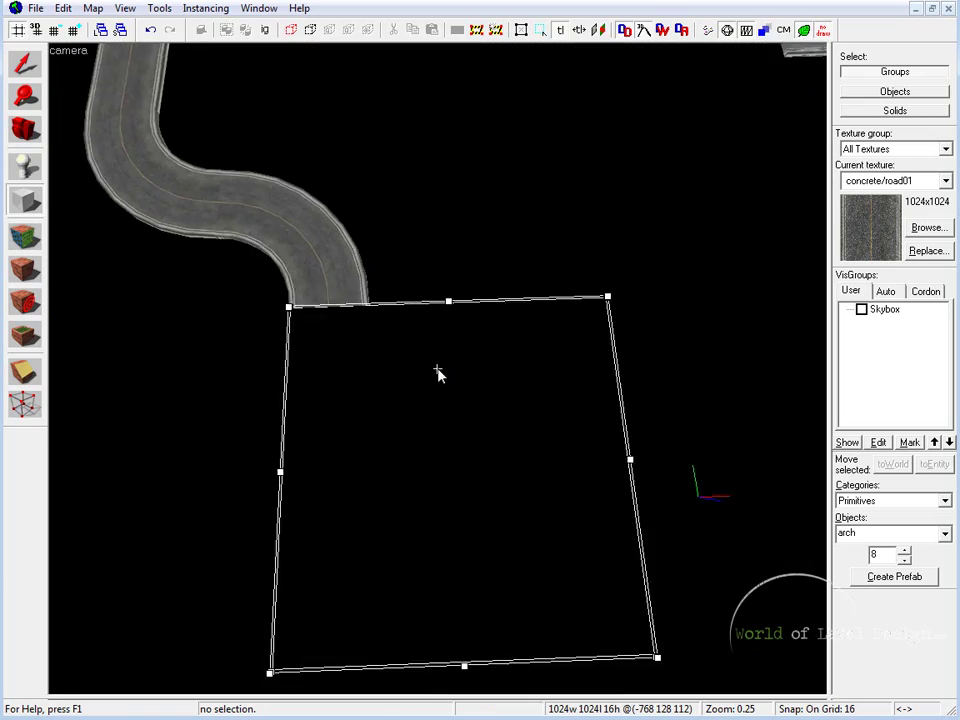
key("shift+z")
scroll(585, 278, "down", 3)
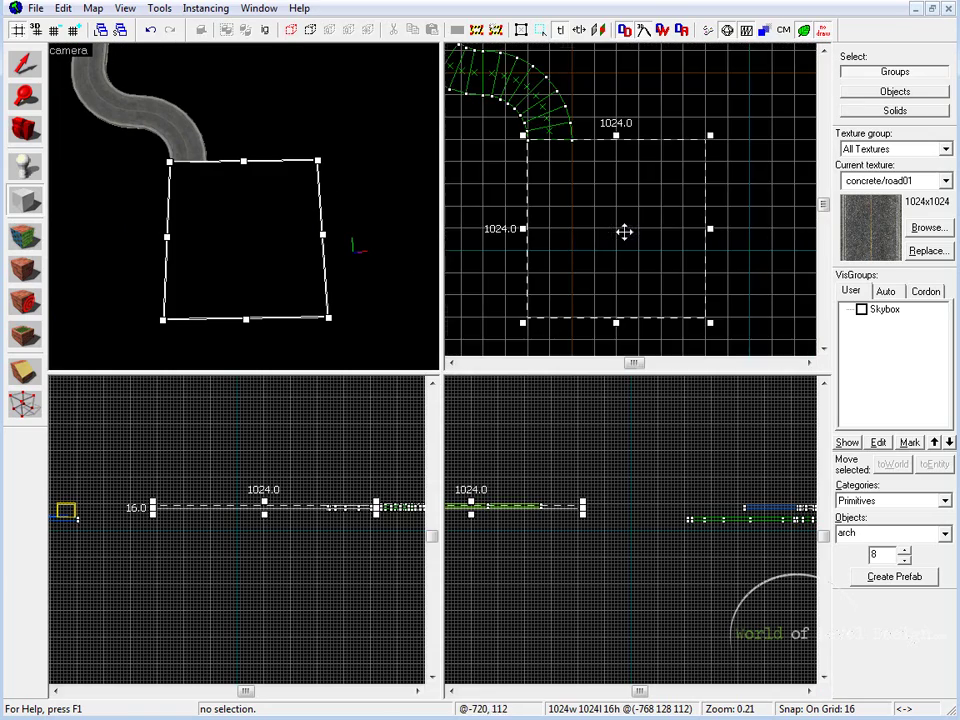
Step: Build the arch as a 360° ring with 32 sides and 256 wall width
key("Return")
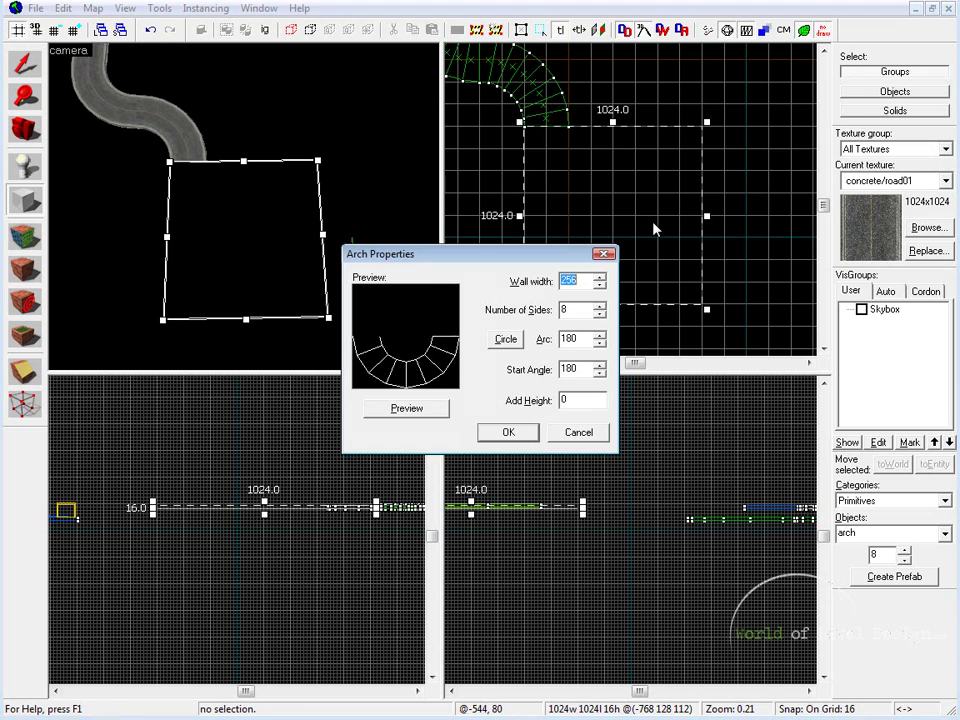
double_click(585, 340)
type("360")
left_click(428, 412)
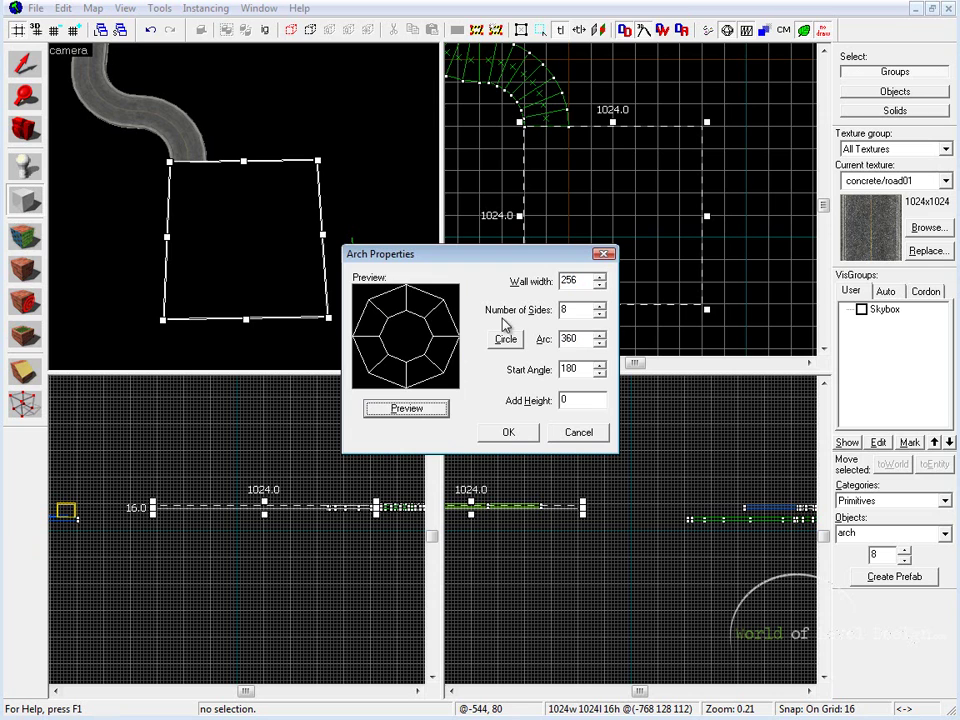
double_click(570, 310)
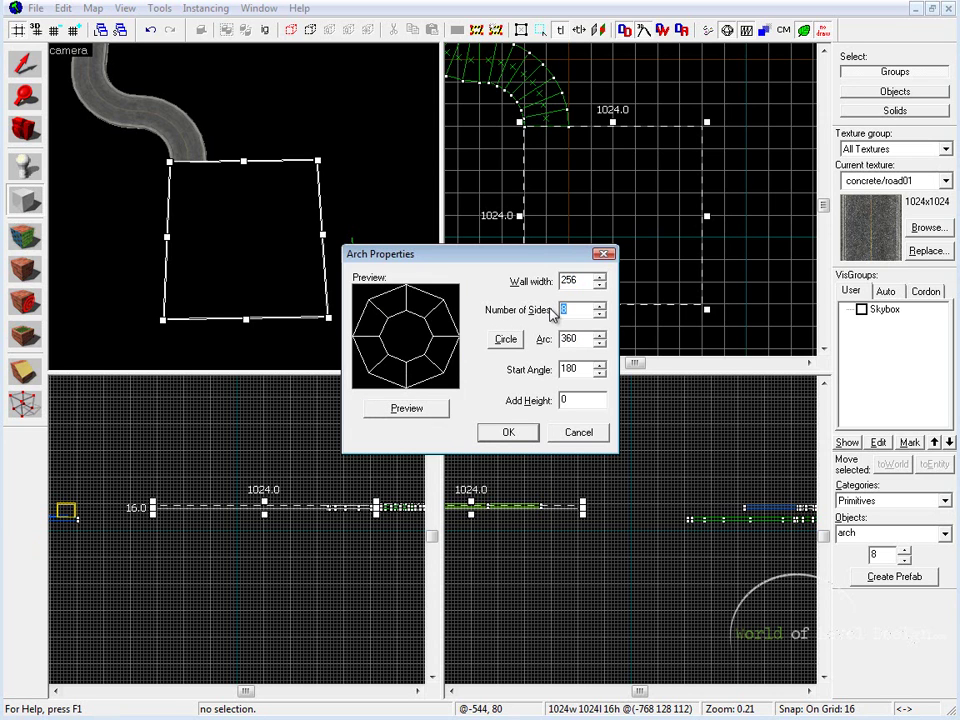
type("32")
left_click(433, 414)
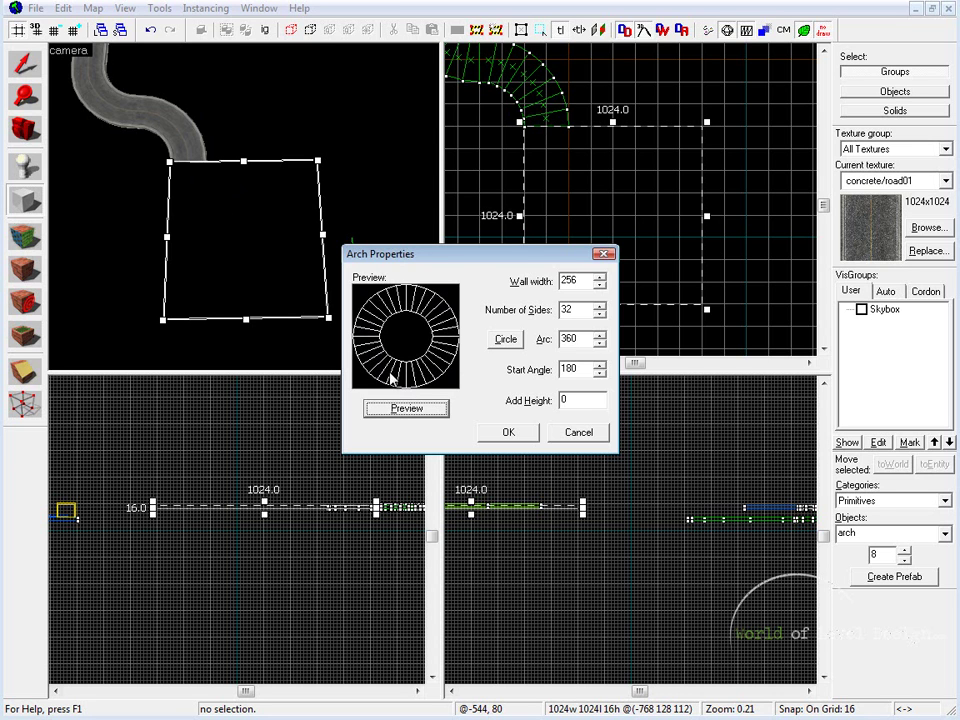
double_click(577, 311)
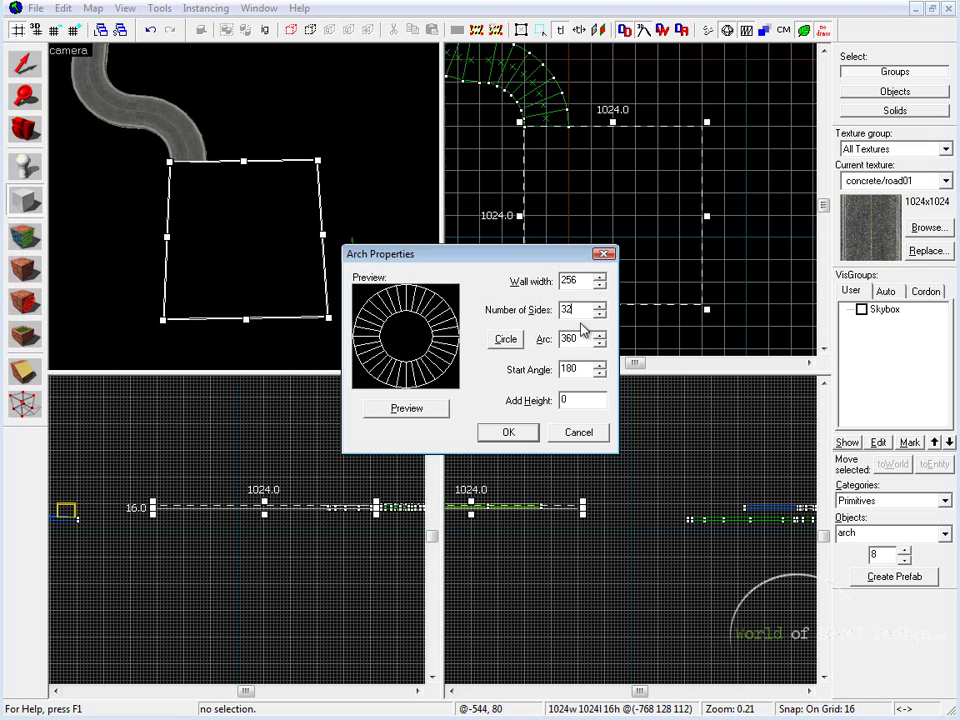
double_click(570, 281)
left_click(510, 433)
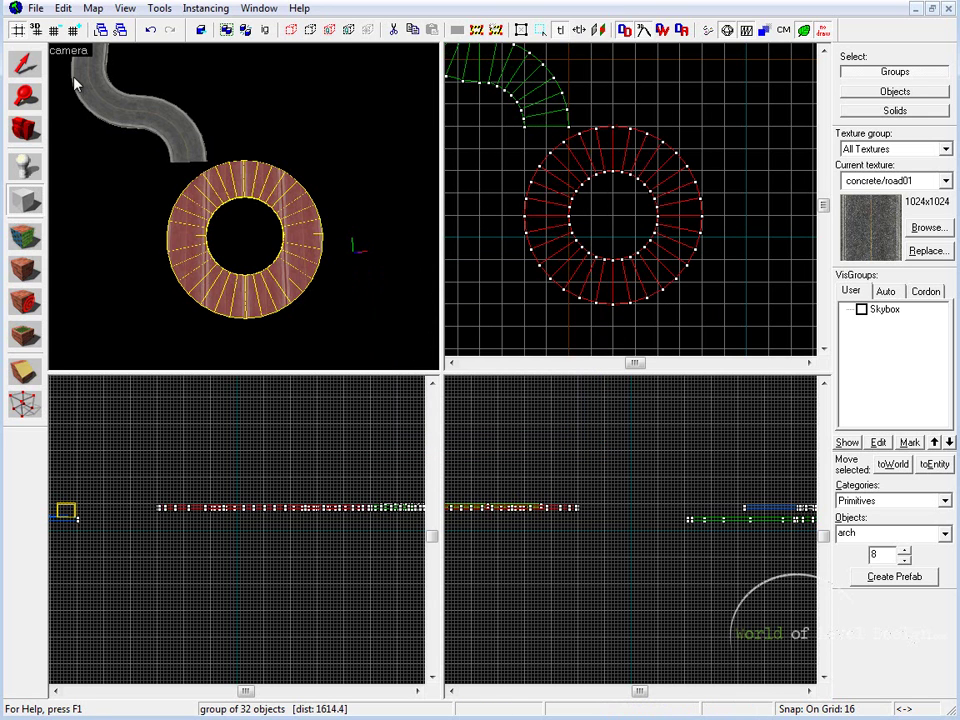
Step: Draw a clip line straight across the ring's middle in the top view
left_click(24, 63)
scroll(536, 218, "up", 1)
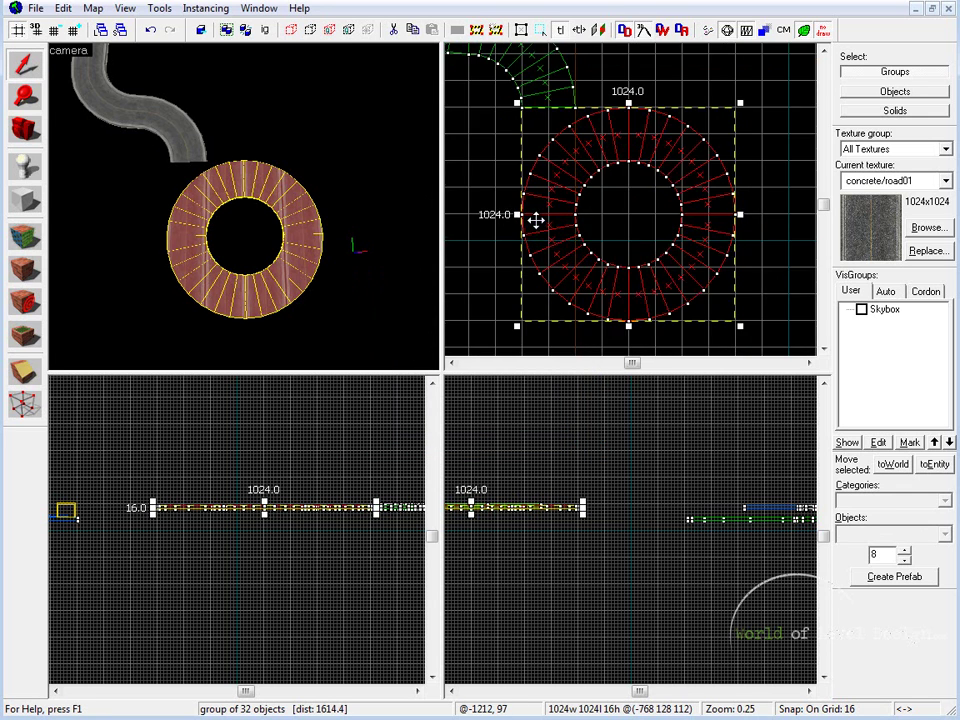
scroll(536, 216, "up", 1)
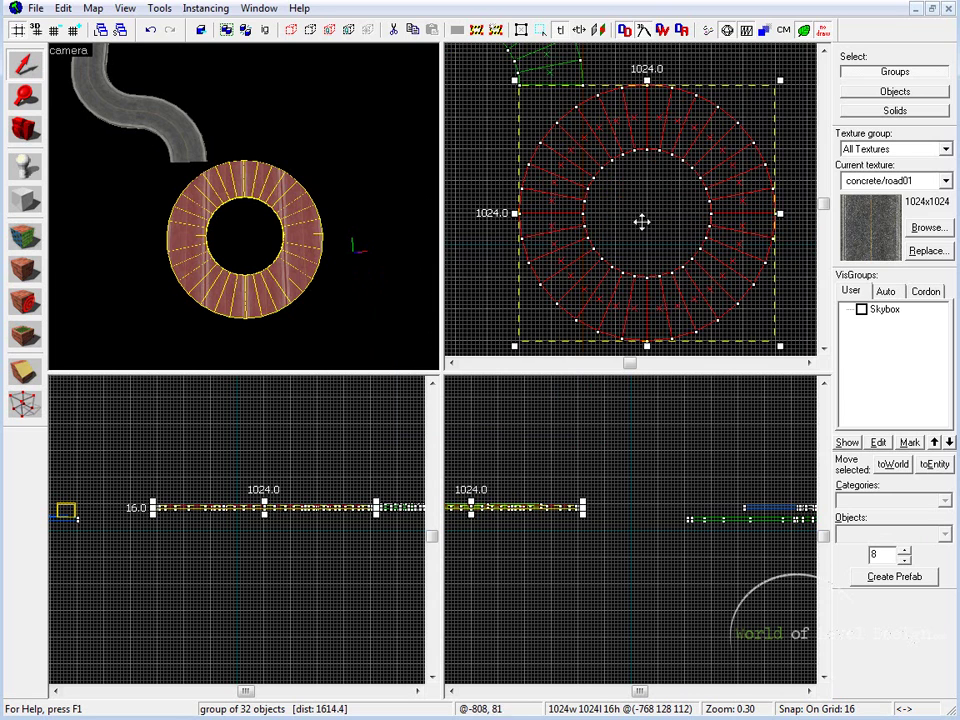
left_click_drag(641, 221, 621, 225)
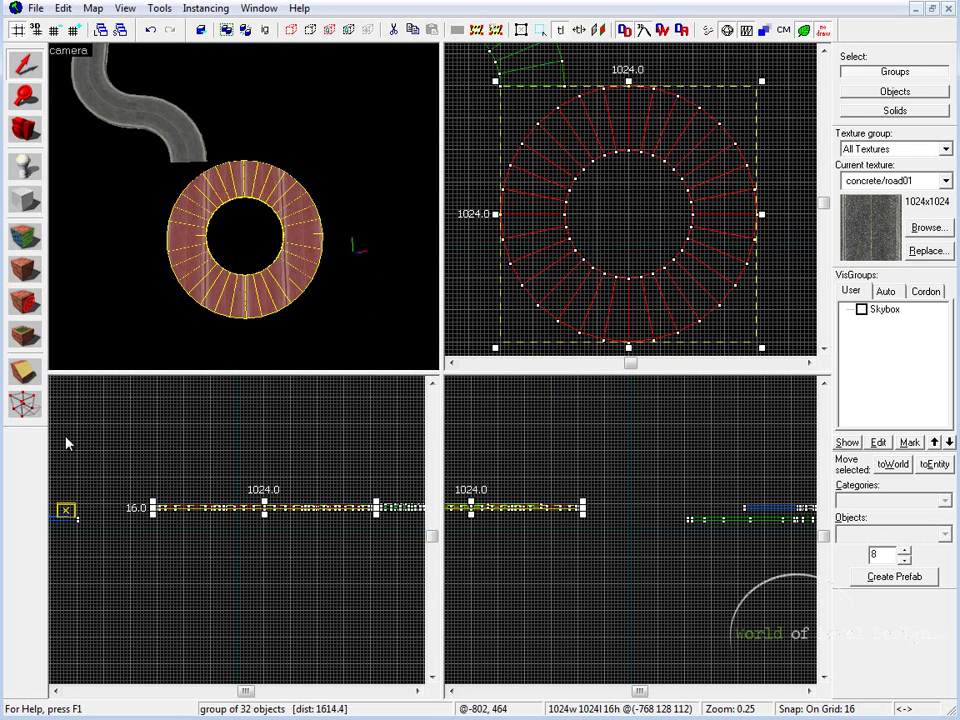
left_click(25, 372)
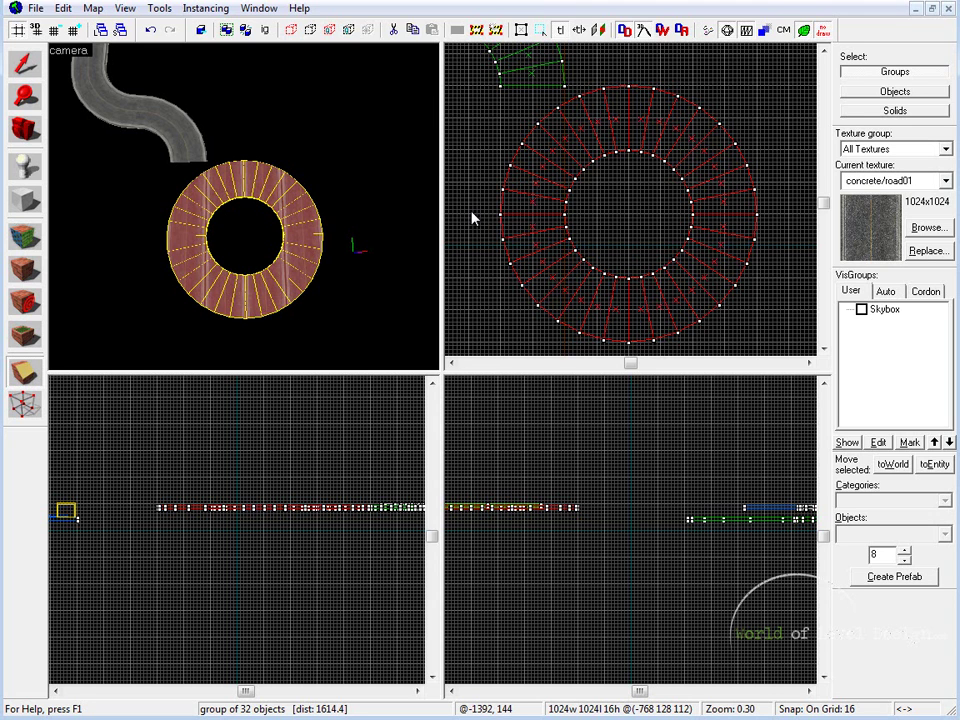
left_click_drag(469, 215, 777, 215)
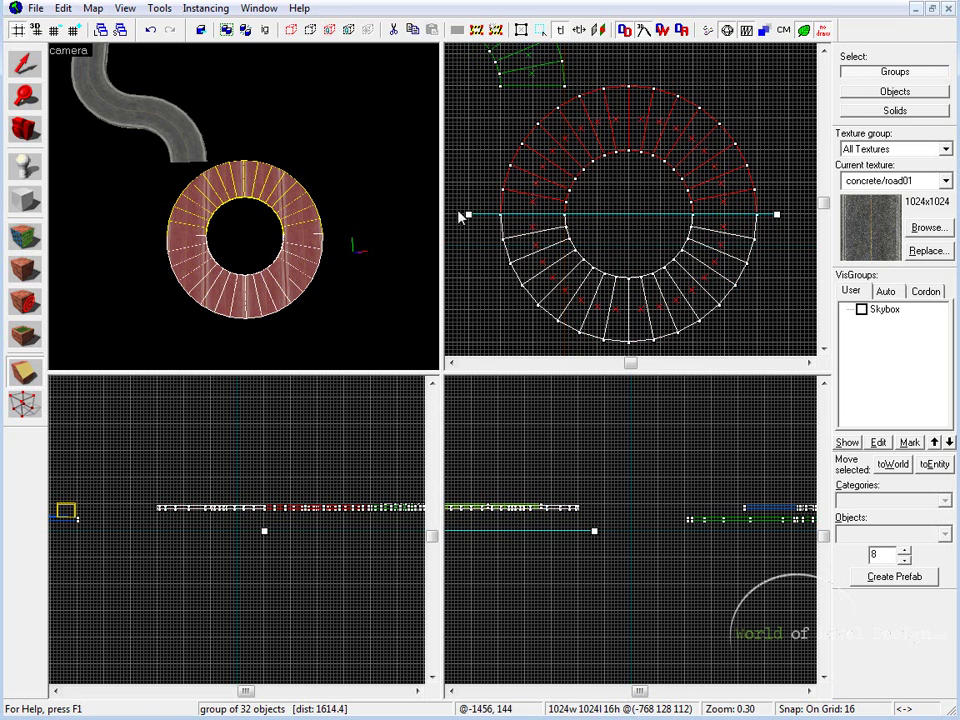
Step: Keep the bottom half and apply the cut, leaving a 16-piece half-ring
left_click(24, 372)
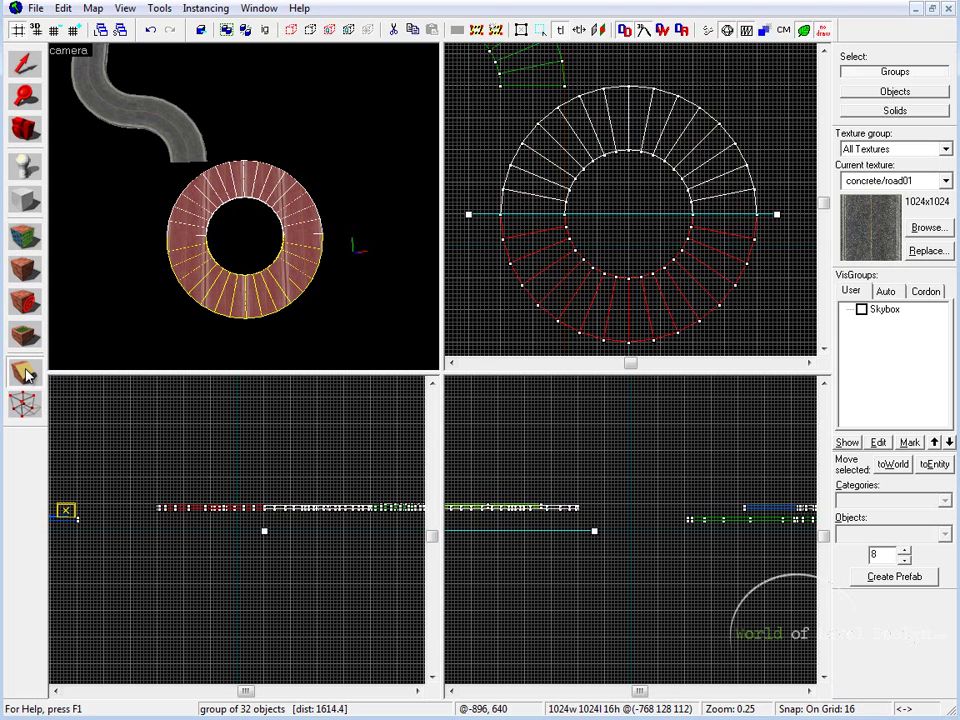
left_click(26, 373)
left_click(26, 373)
left_click(26, 373)
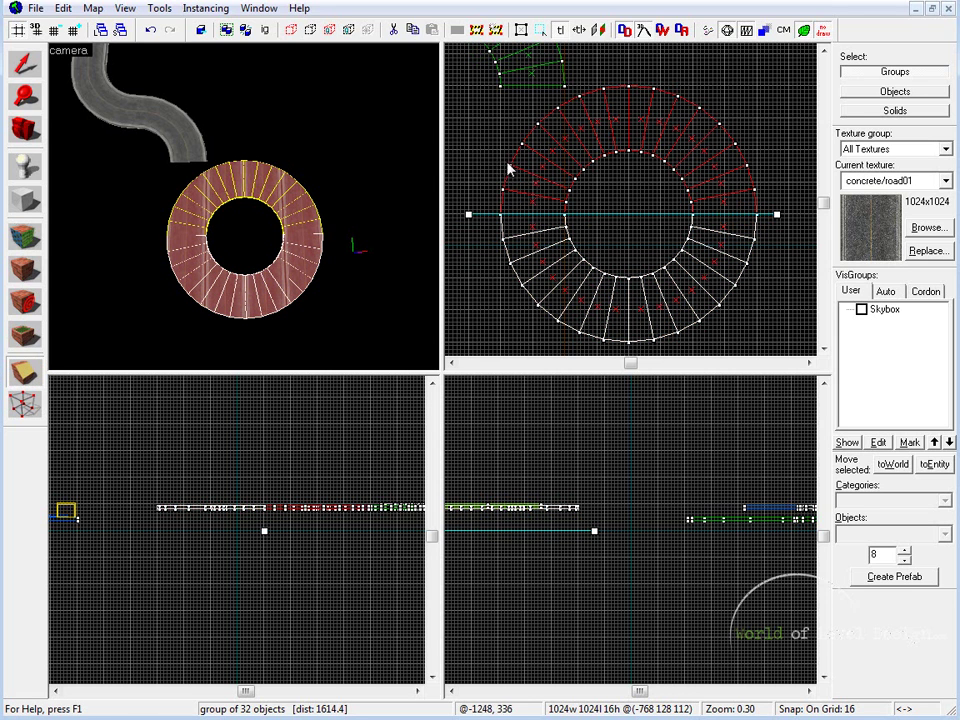
left_click_drag(672, 140, 664, 210)
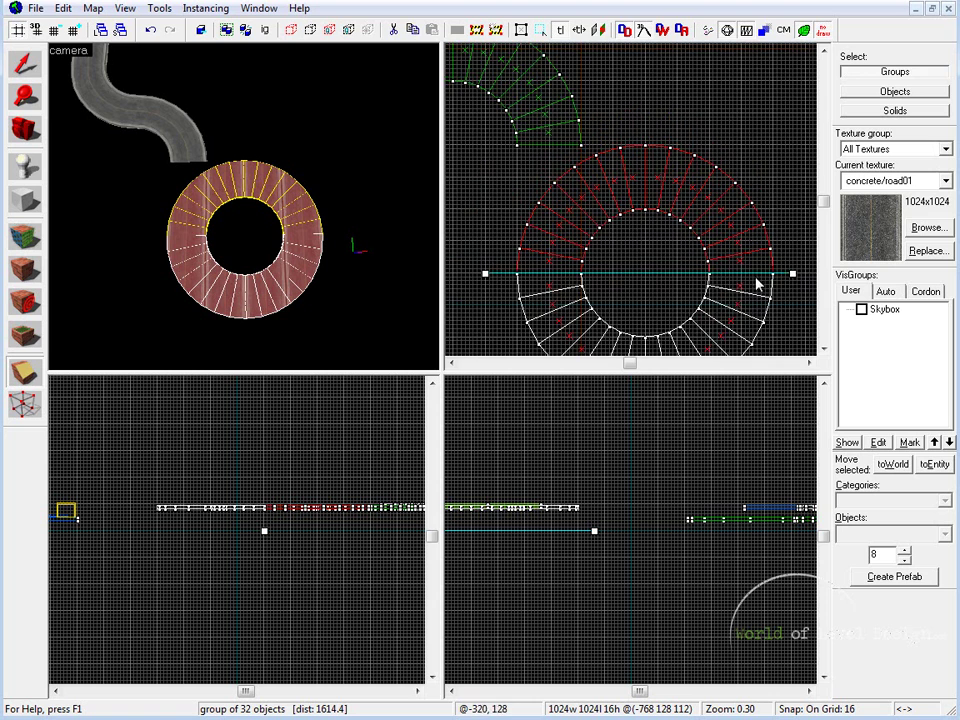
left_click_drag(756, 281, 700, 188)
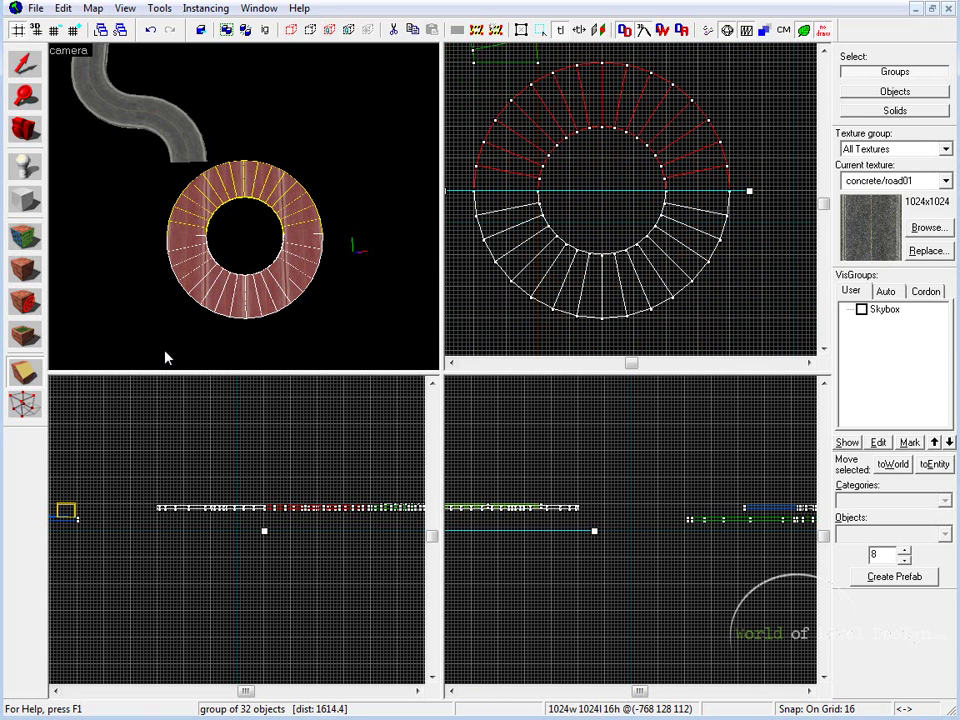
key("Return")
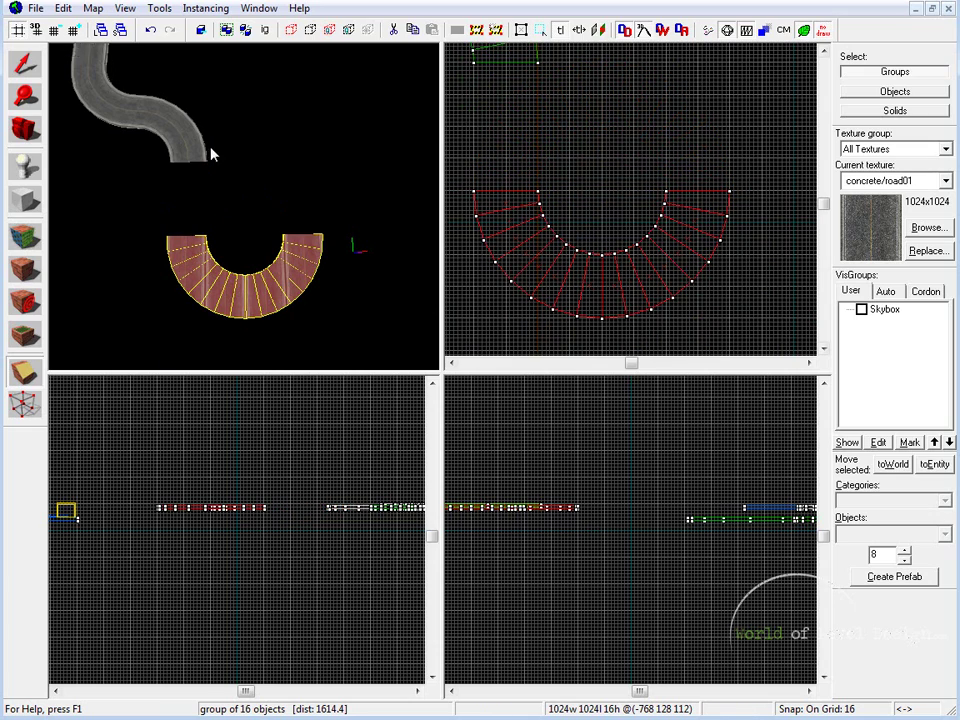
Step: Move the half-ring up flush onto the S road's end and check the join in 3D
left_click(24, 62)
mouse_move(546, 246)
left_mouse_down()
mouse_move(652, 323)
mouse_move(628, 184)
mouse_move(638, 184)
left_mouse_up()
scroll(638, 184, "up", 6)
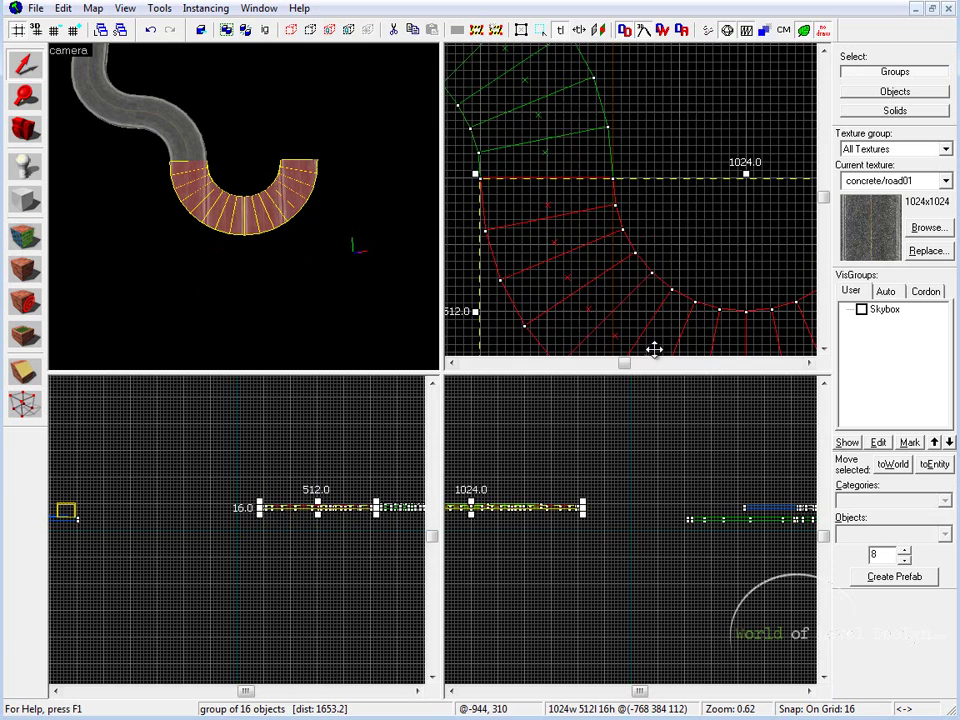
scroll(596, 210, "up", 2)
key("shift+z")
scroll(439, 375, "up", 2)
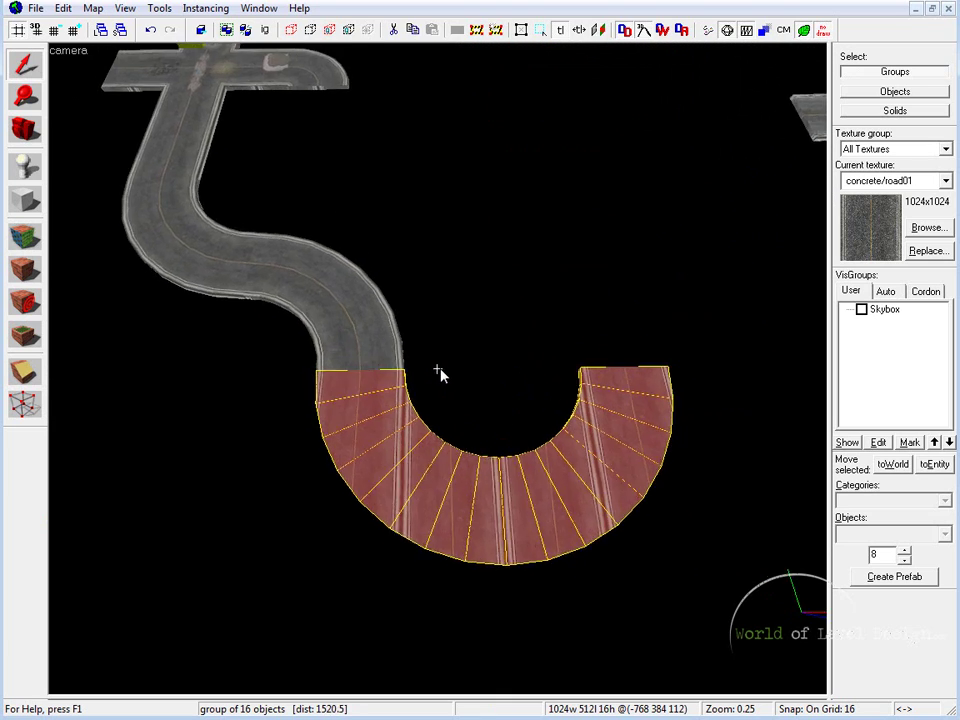
scroll(432, 374, "up", 2)
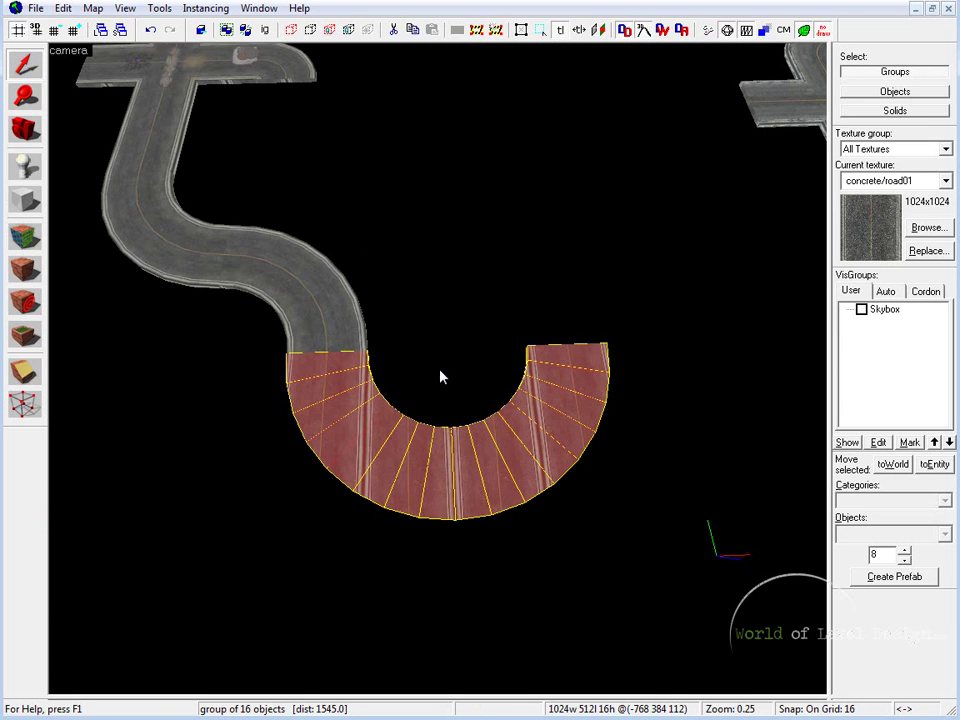
key("w")
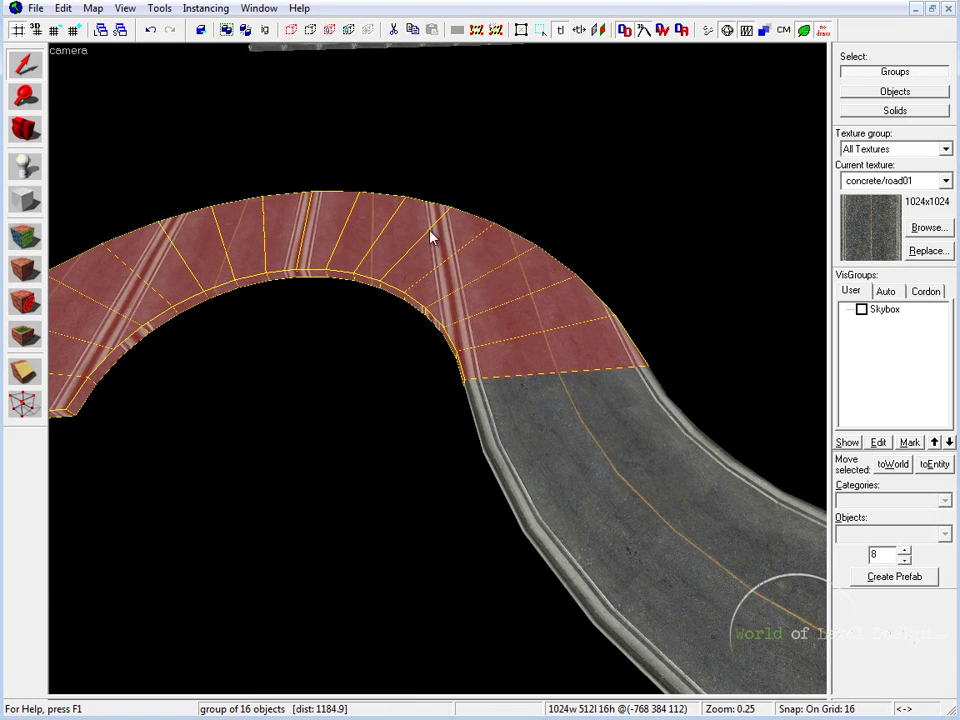
key("d")
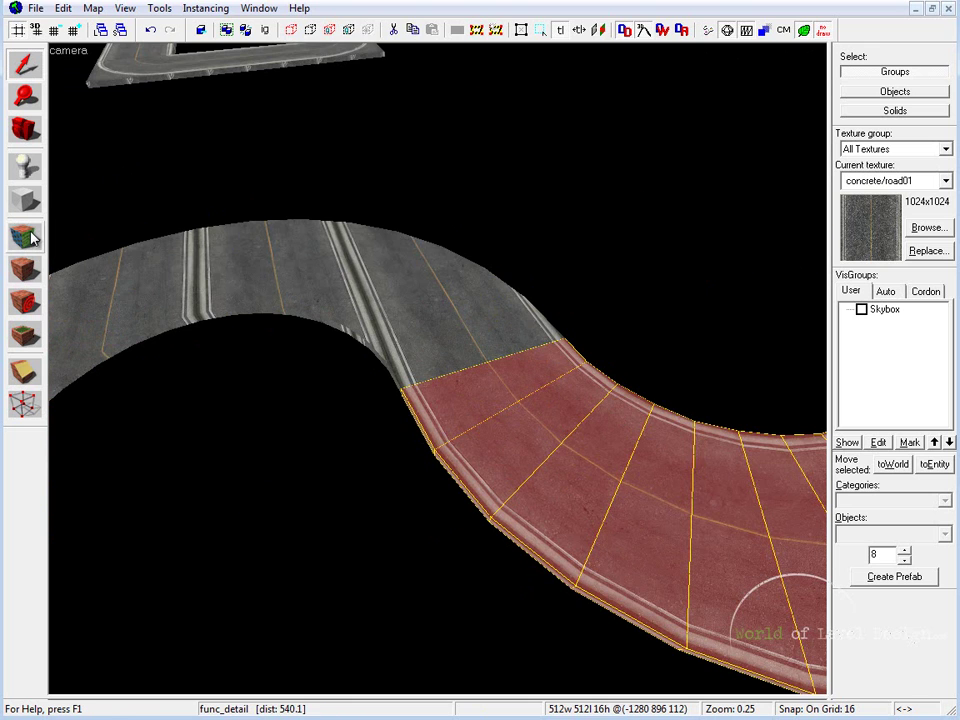
Step: Pick a curb strip face and copy its texture onto the neighbouring curb faces
key("shift+a")
key("w")
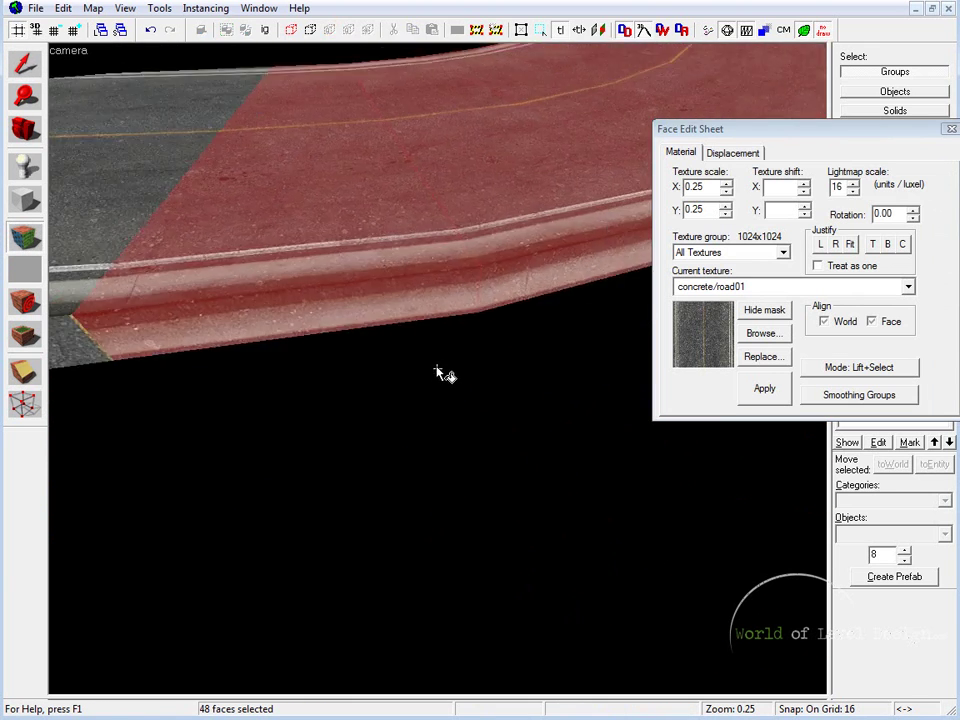
key("s")
left_click(440, 373)
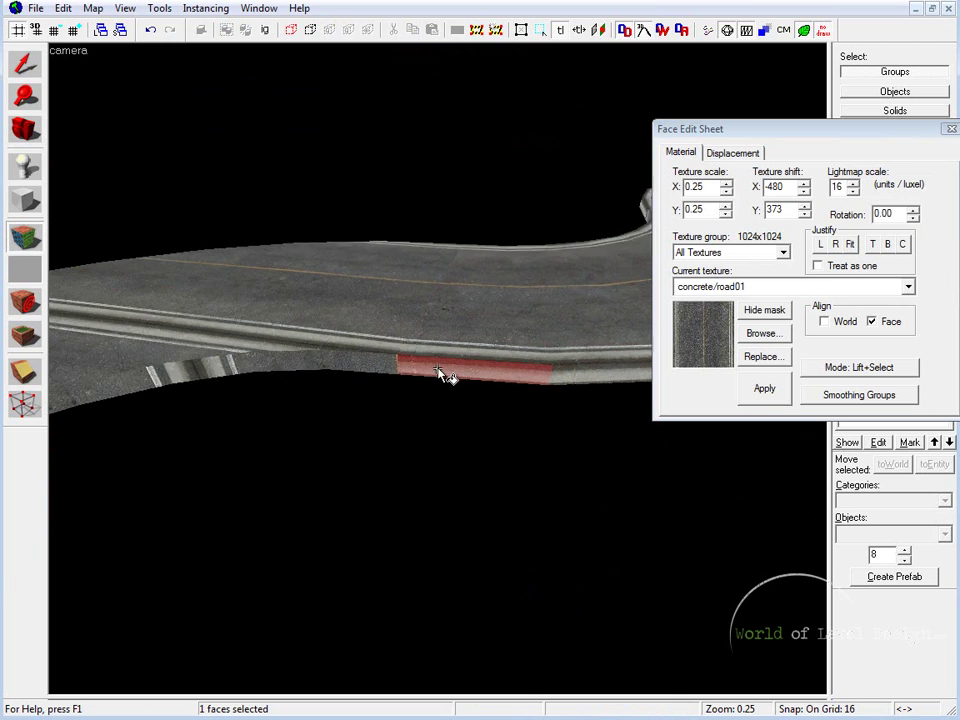
key("a")
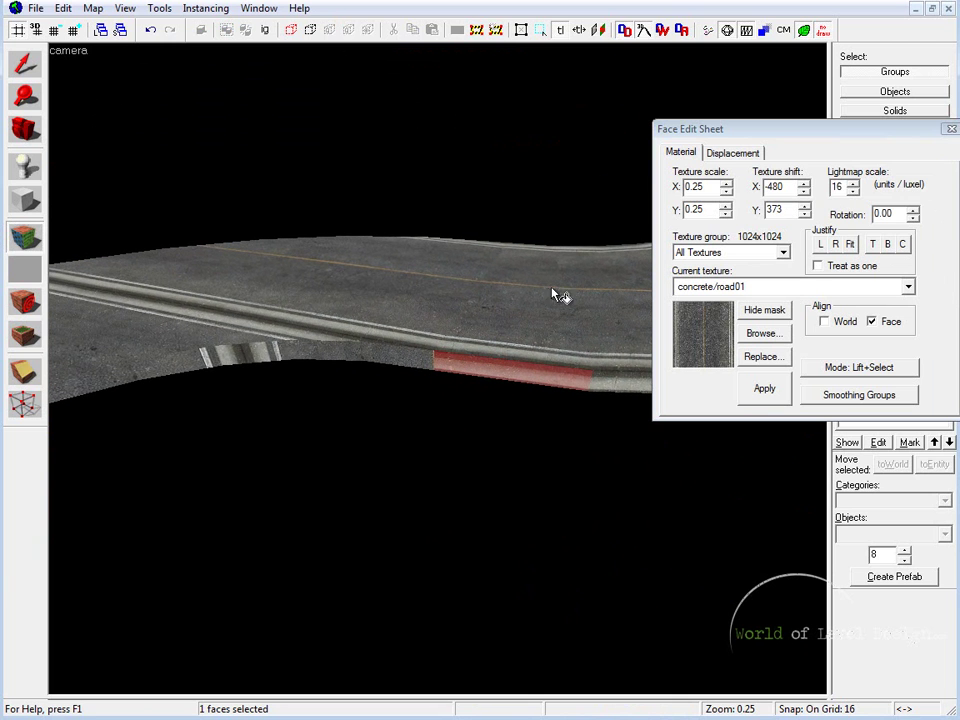
key("a")
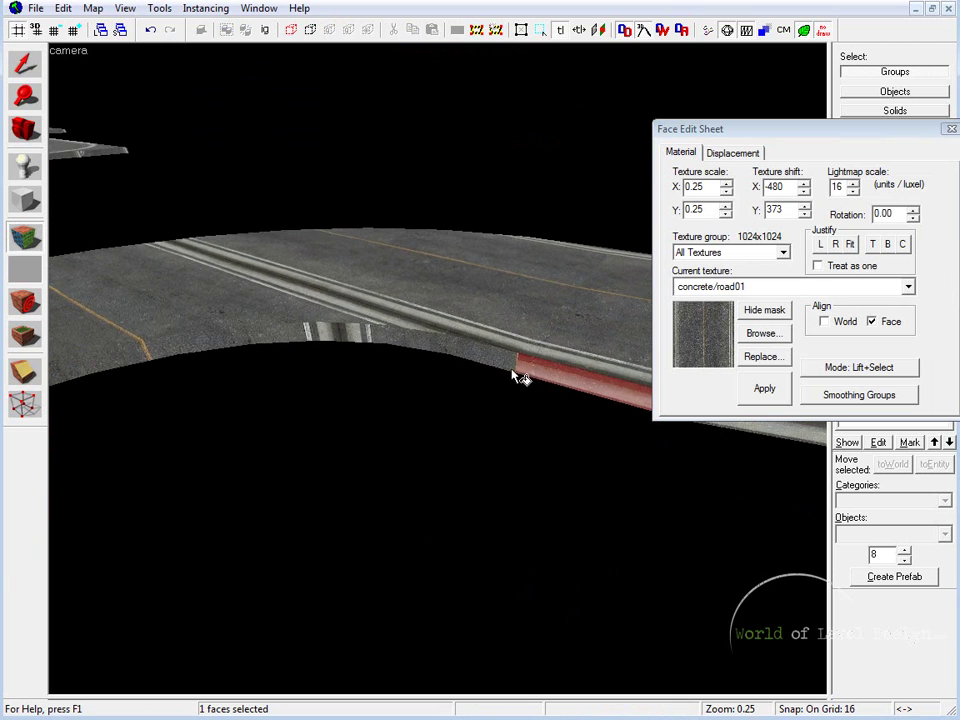
right_click(330, 338, "alt")
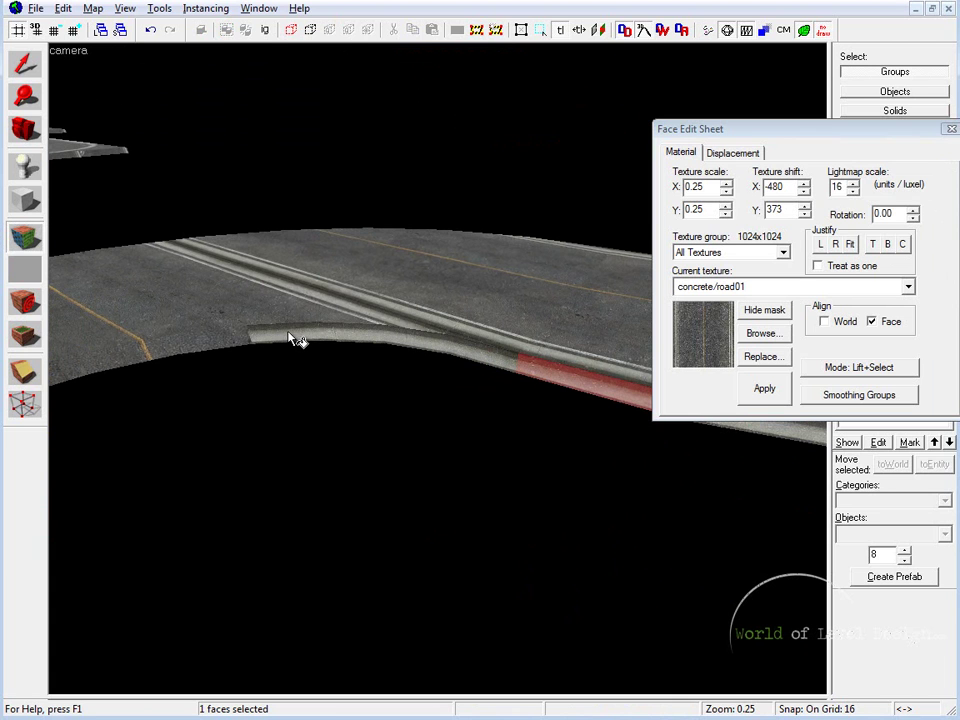
right_click(225, 346, "alt")
right_click(140, 358, "alt")
Step: Copy the curb texture onto the remaining curb faces further around the curve
key("Left")
key("Left")
key("Left")
key("Left")
key("Left")
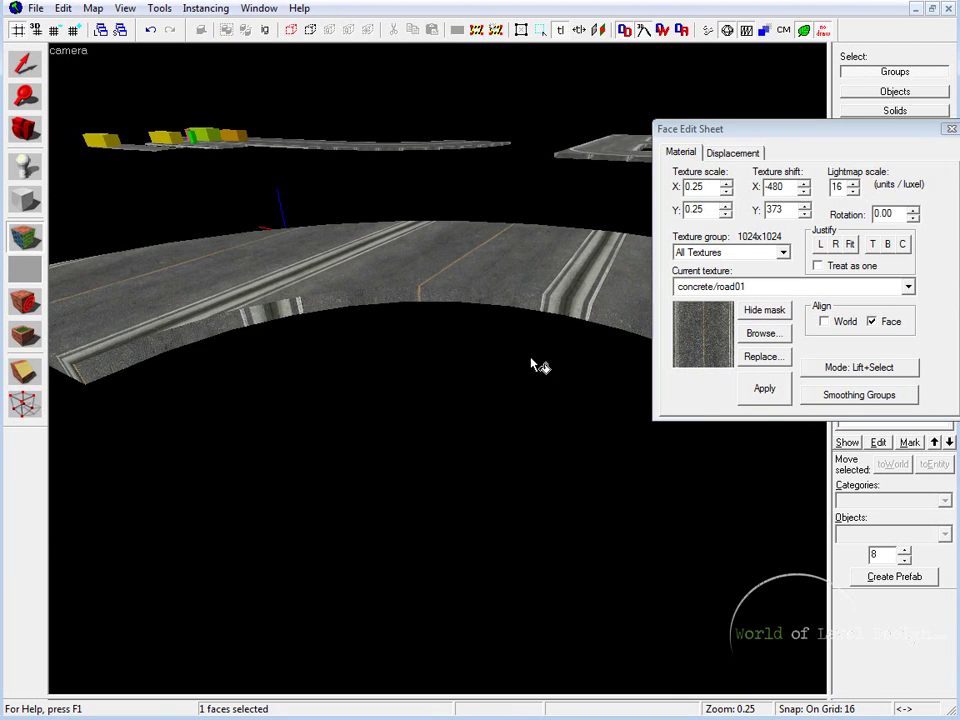
key("Left")
key("Left")
right_click(490, 312, "alt")
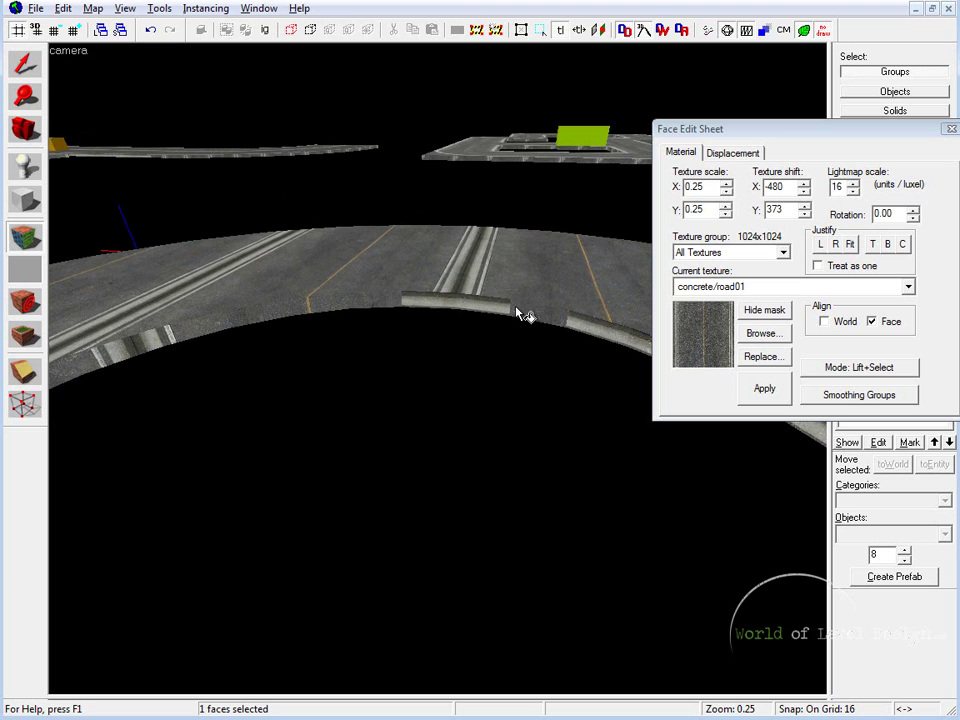
right_click(340, 314, "alt")
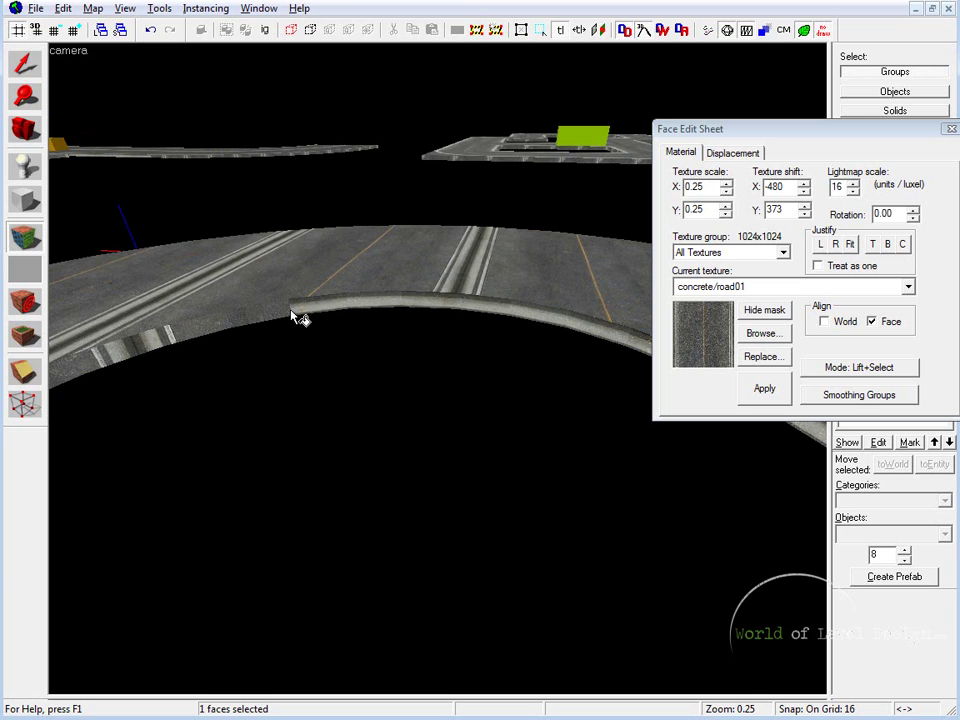
right_click(235, 330, "alt")
right_click(160, 343, "alt")
right_click(100, 355, "alt")
Step: Apply the curb face's texture alignment to the road strip face above it
key("Right")
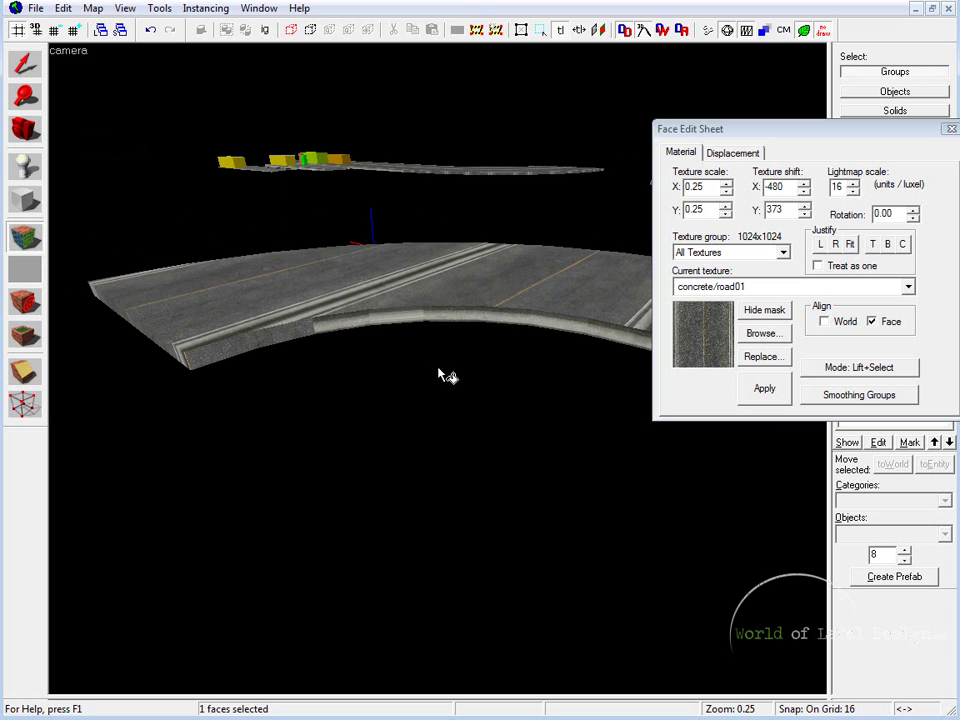
scroll(474, 328, "up", 3)
left_click(425, 374)
key("Down")
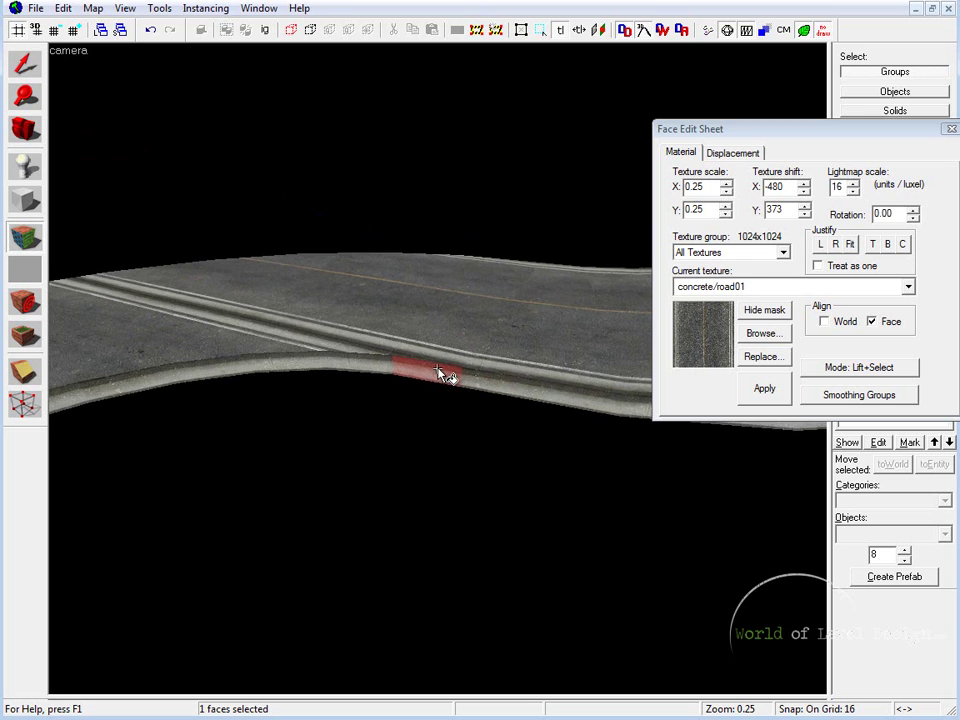
scroll(440, 375, "up", 2)
left_click(456, 326)
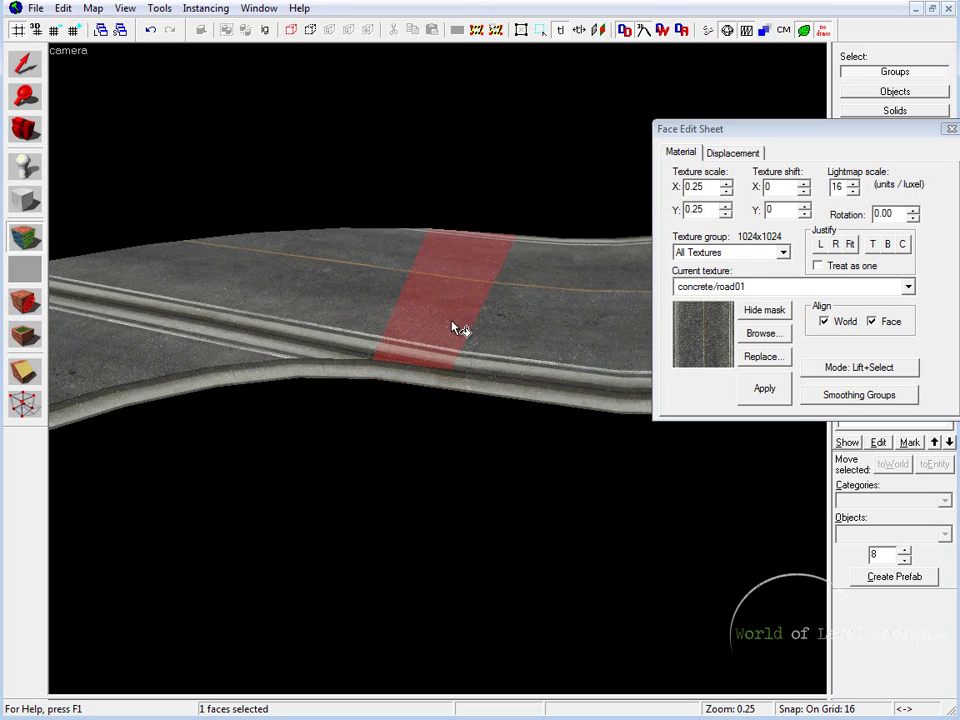
left_click(425, 381)
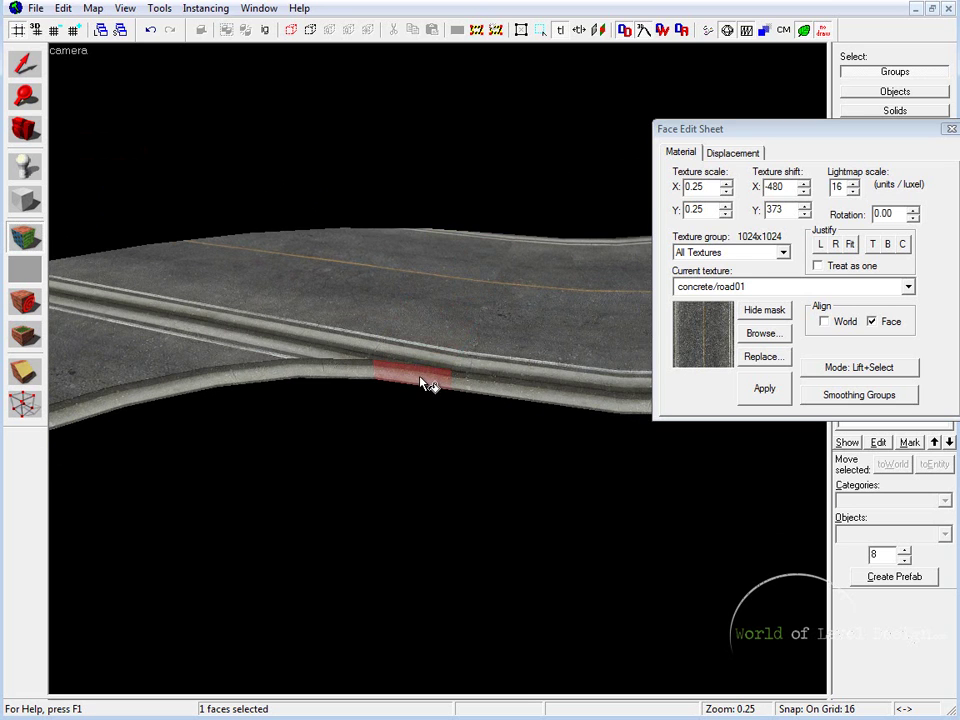
right_click(430, 346)
Step: Shift the left curb faces' texture so the seams line up along the curve
left_click(340, 377)
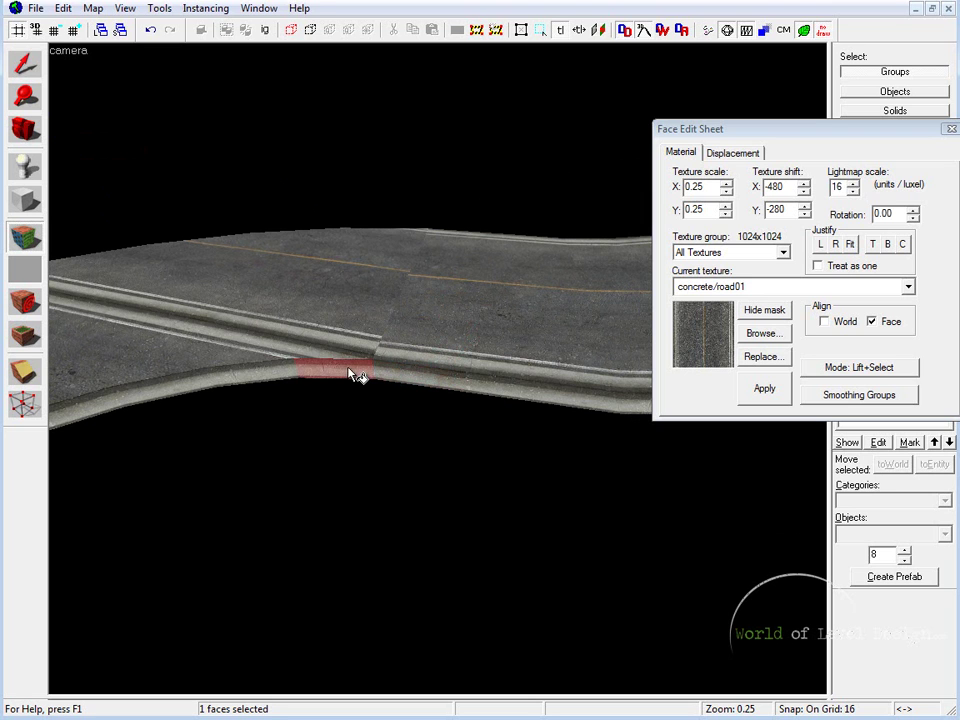
left_click(275, 372)
left_click(206, 388)
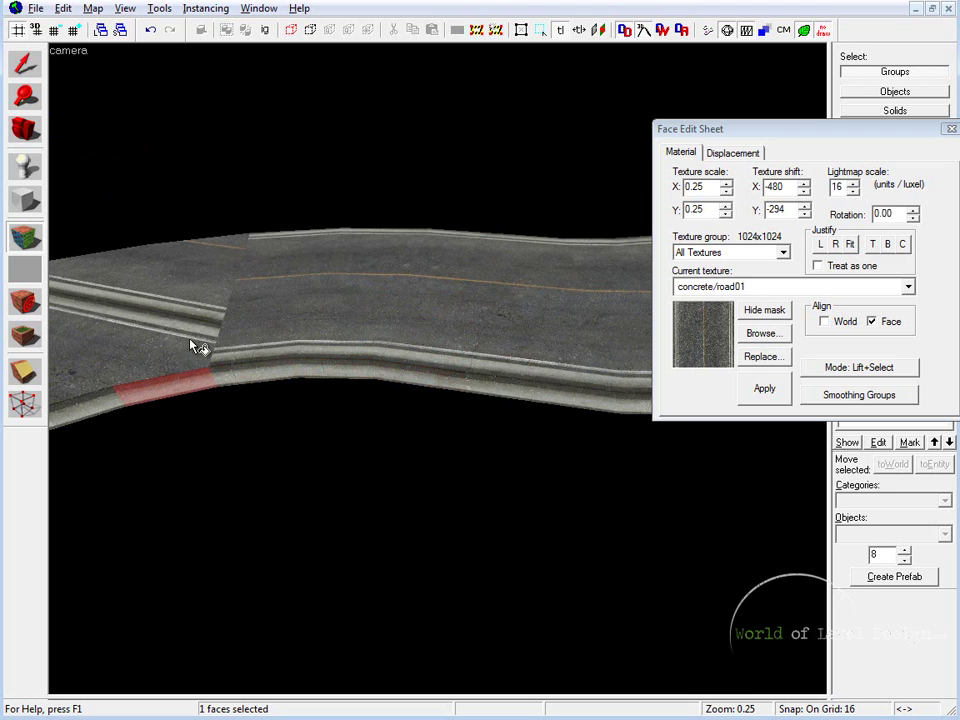
mouse_move(189, 386)
left_mouse_down()
mouse_move(405, 368)
mouse_move(422, 347)
mouse_move(365, 323)
left_mouse_up()
mouse_move(296, 359)
left_mouse_down()
mouse_move(298, 330)
mouse_move(242, 360)
mouse_move(231, 326)
mouse_move(165, 372)
mouse_move(444, 375)
mouse_move(420, 360)
mouse_move(349, 366)
mouse_move(356, 332)
mouse_move(302, 364)
mouse_move(298, 332)
mouse_move(255, 372)
mouse_move(242, 349)
mouse_move(186, 388)
mouse_move(424, 360)
mouse_move(364, 349)
left_mouse_up()
key("Up")
key("Up")
key("Up")
key("Up")
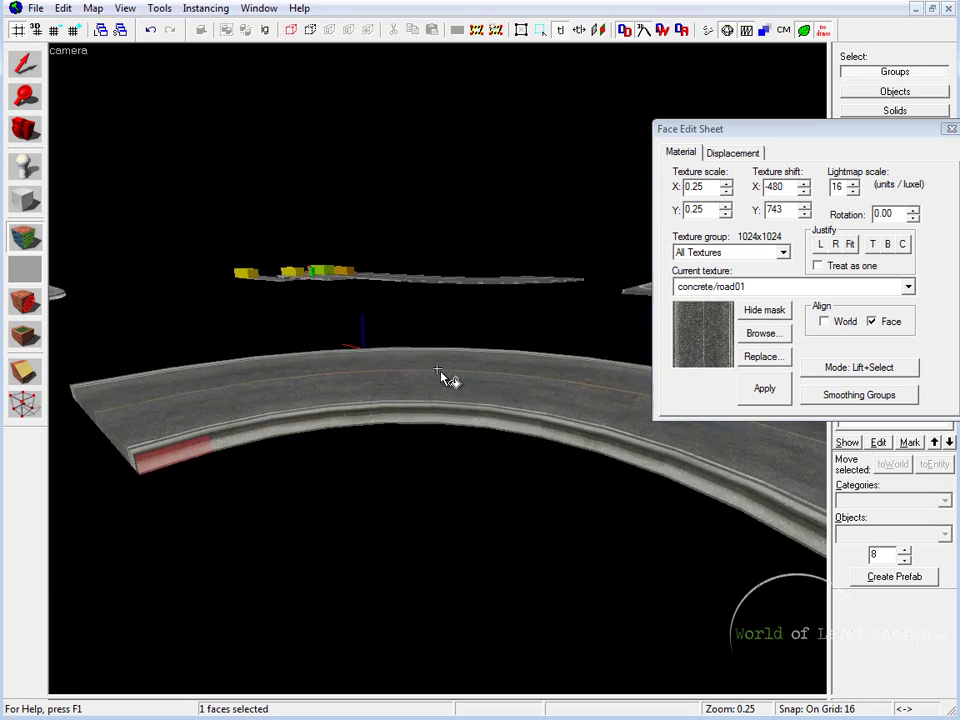
key("Down")
key("Down")
key("Down")
key("Down")
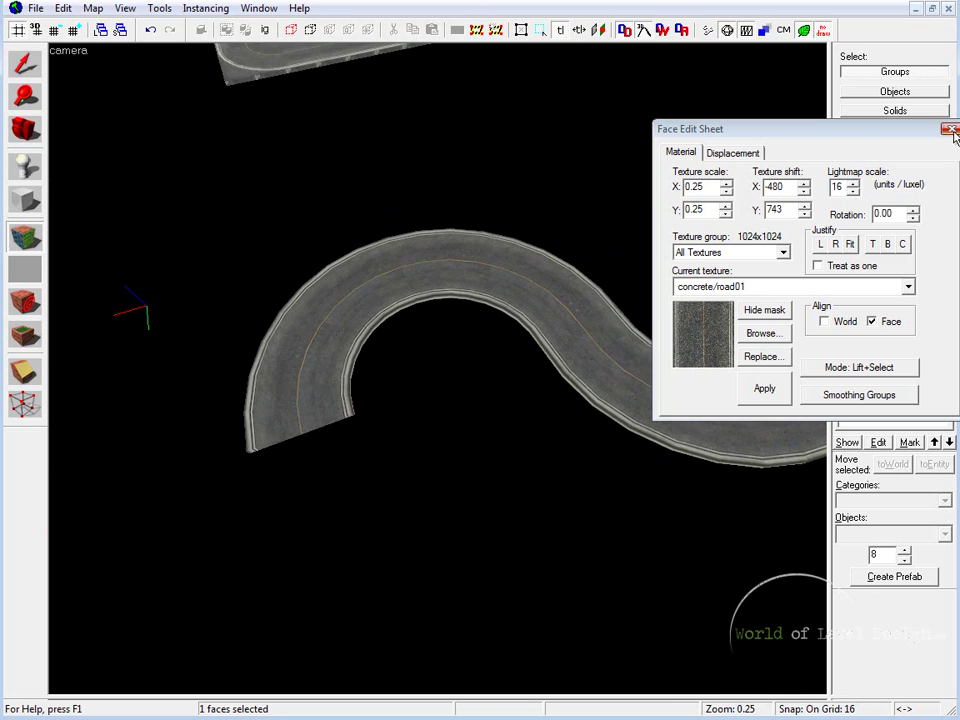
Step: Close face editing and review the curved road group's 32-sided Arch Properties
left_click(953, 133)
left_click(435, 321)
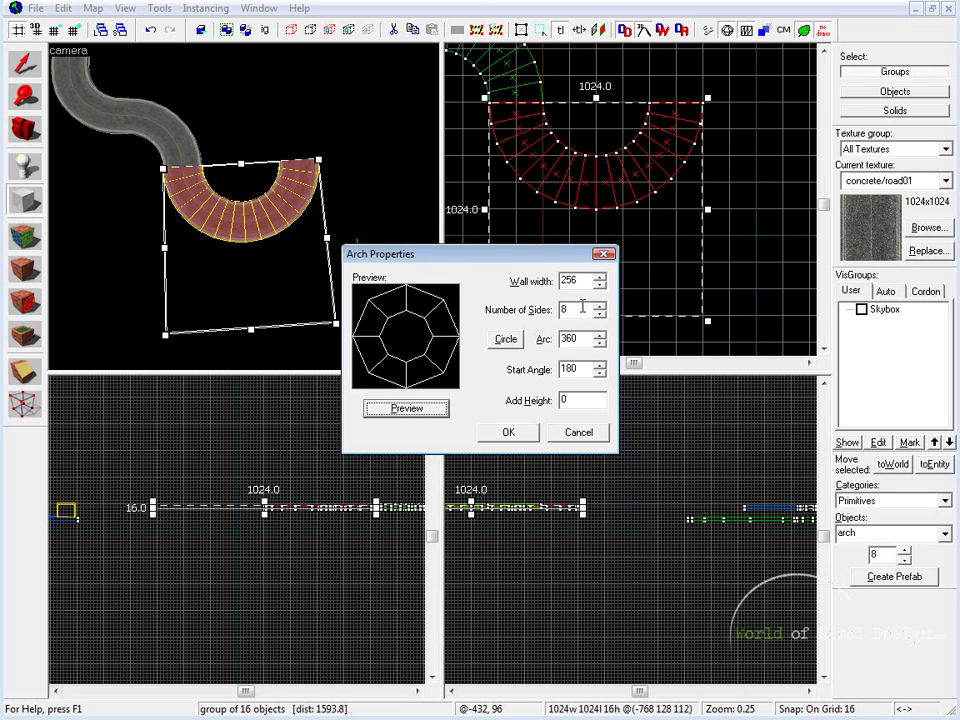
key("alt+s")
type("32")
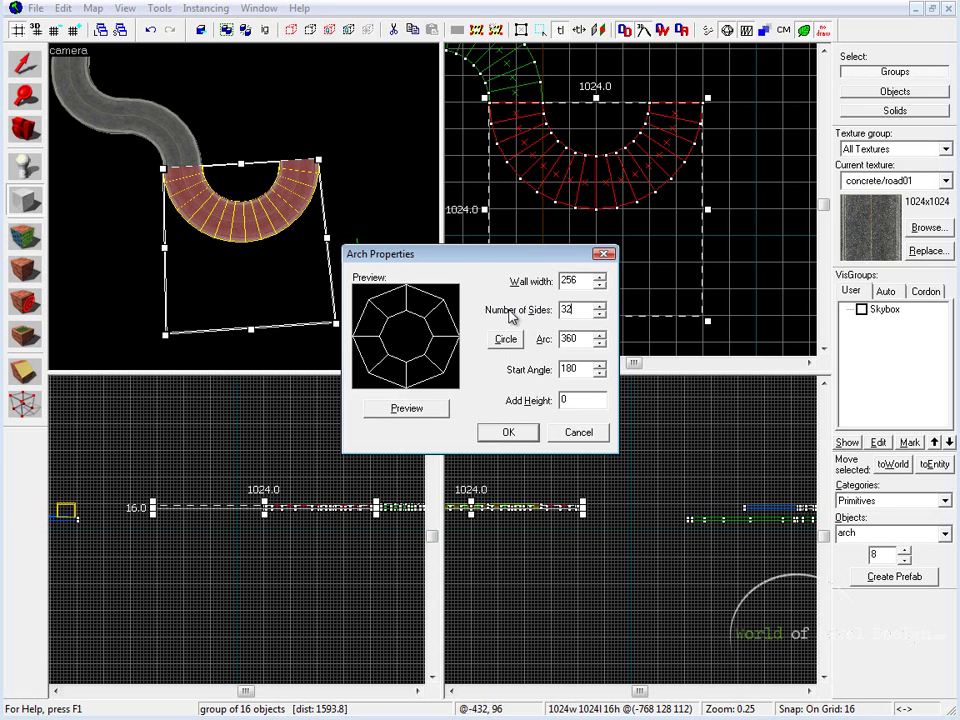
left_click(380, 408)
left_click_drag(437, 262, 515, 160)
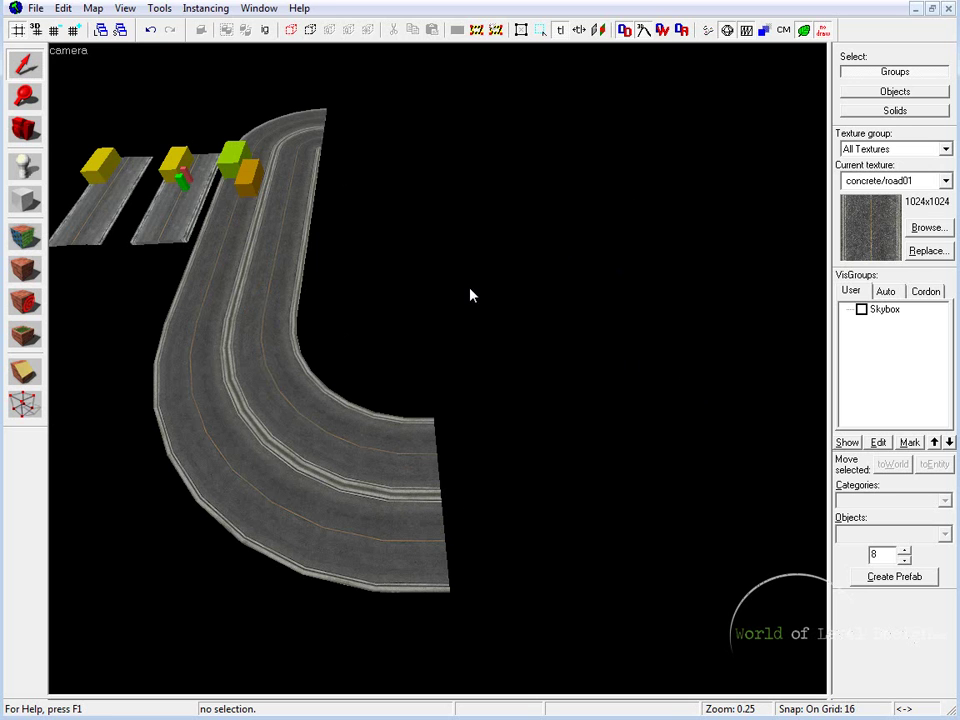
Step: Leave face editing, clear the road selection and maximise the top view
key("shift+z")
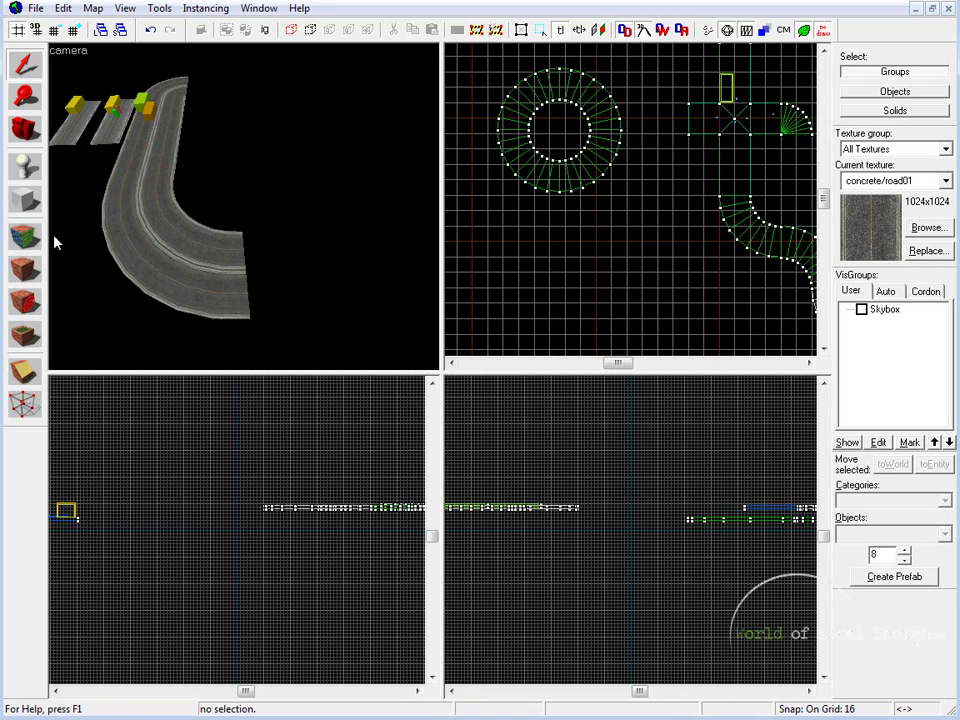
left_click(24, 236)
left_click(242, 274)
key("shift+s")
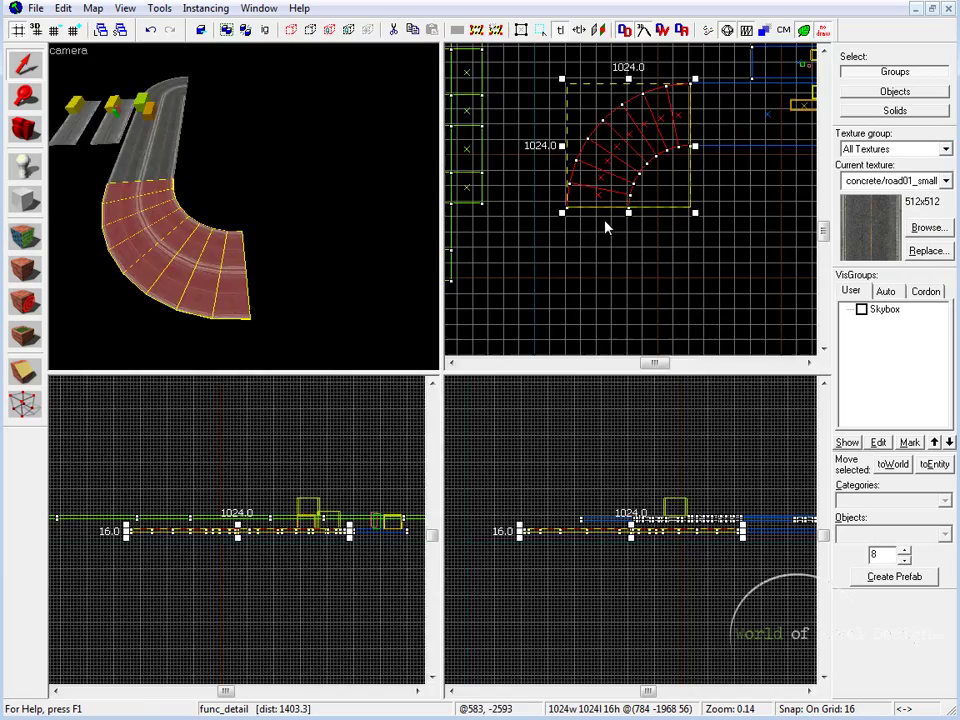
key("shift+z")
scroll(579, 250, "up", 4)
left_click(579, 251)
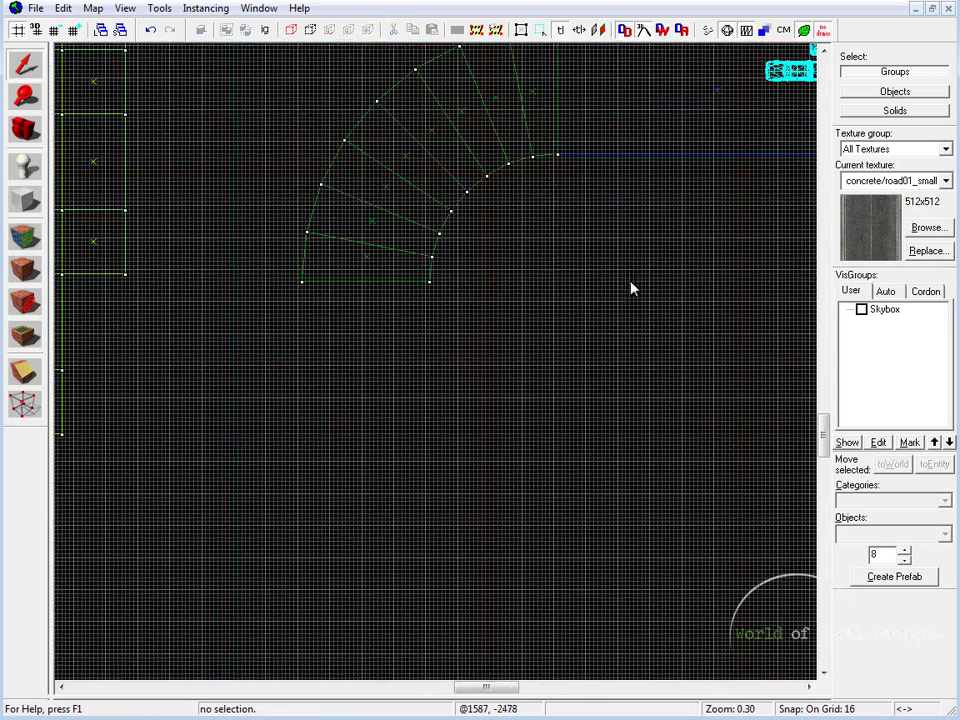
middle_click_drag(630, 287, 569, 392)
Step: Choose the arch Block tool and centre the top view below the curved road's end
key("shift+b")
middle_click_drag(435, 360, 343, 296)
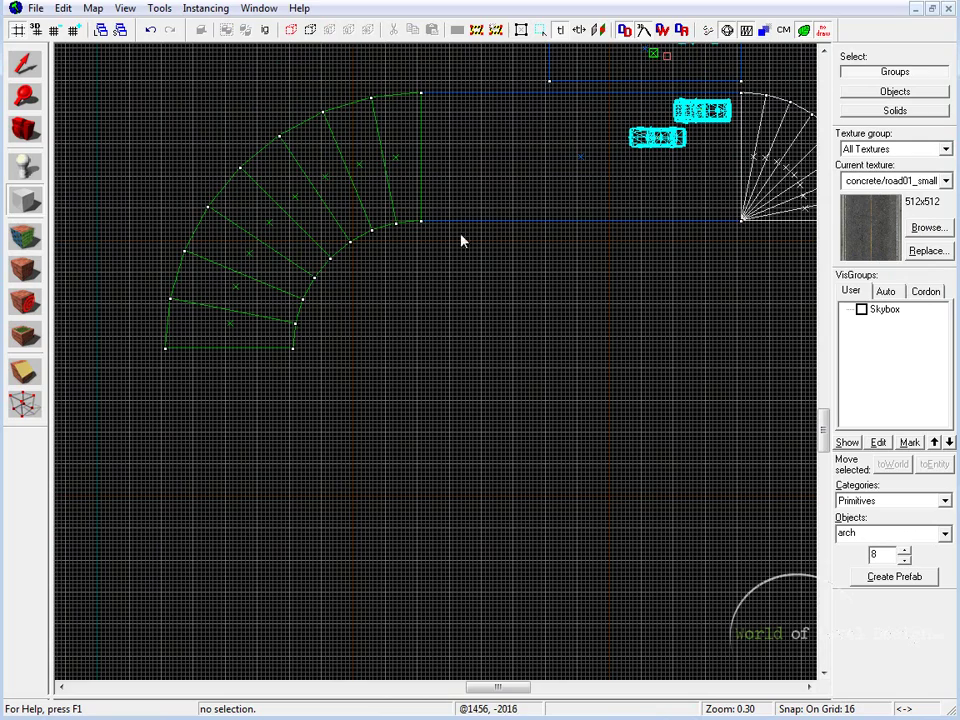
middle_click_drag(516, 300, 446, 302)
scroll(446, 302, "down", 2)
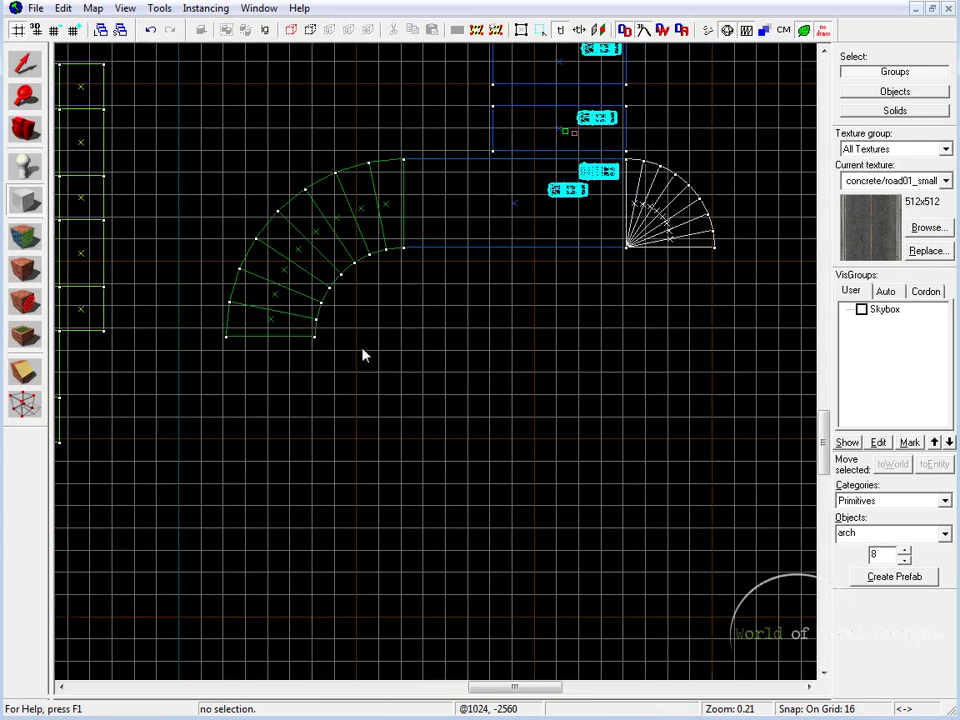
middle_click_drag(364, 353, 416, 341)
scroll(416, 341, "up", 2)
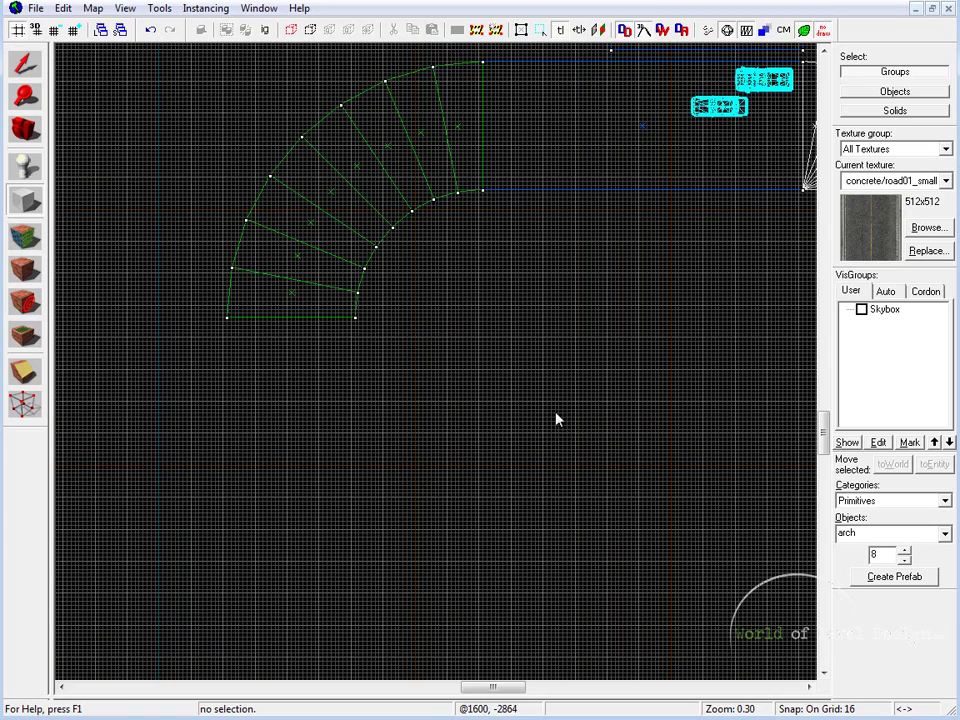
mouse_move(556, 418)
middle_mouse_down()
mouse_move(499, 422)
mouse_move(453, 402)
middle_mouse_up()
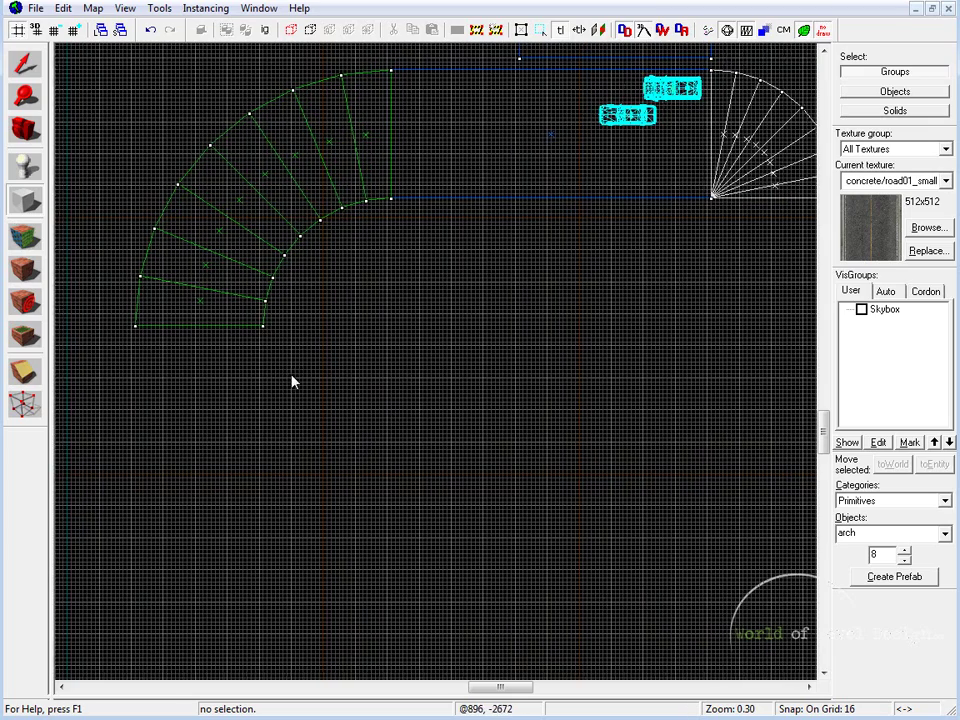
middle_click_drag(293, 381, 283, 383)
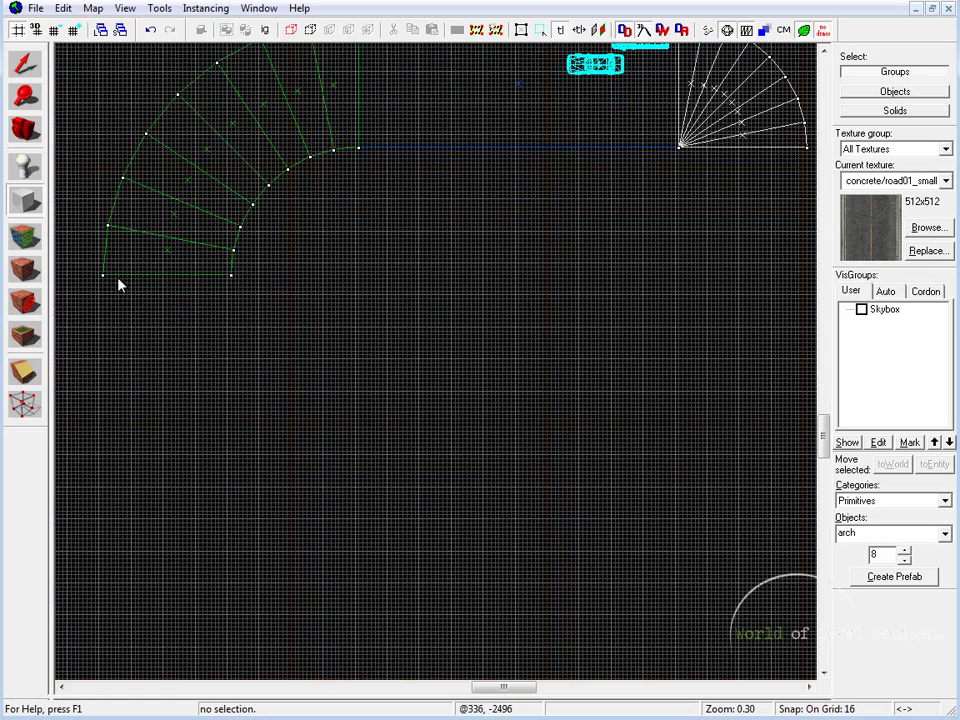
scroll(118, 281, "down", 1)
Step: Draw a 2048×2048 arch block below the road end and bring up its arch settings
mouse_move(215, 235)
left_mouse_down()
mouse_move(632, 660)
mouse_move(645, 658)
left_mouse_up()
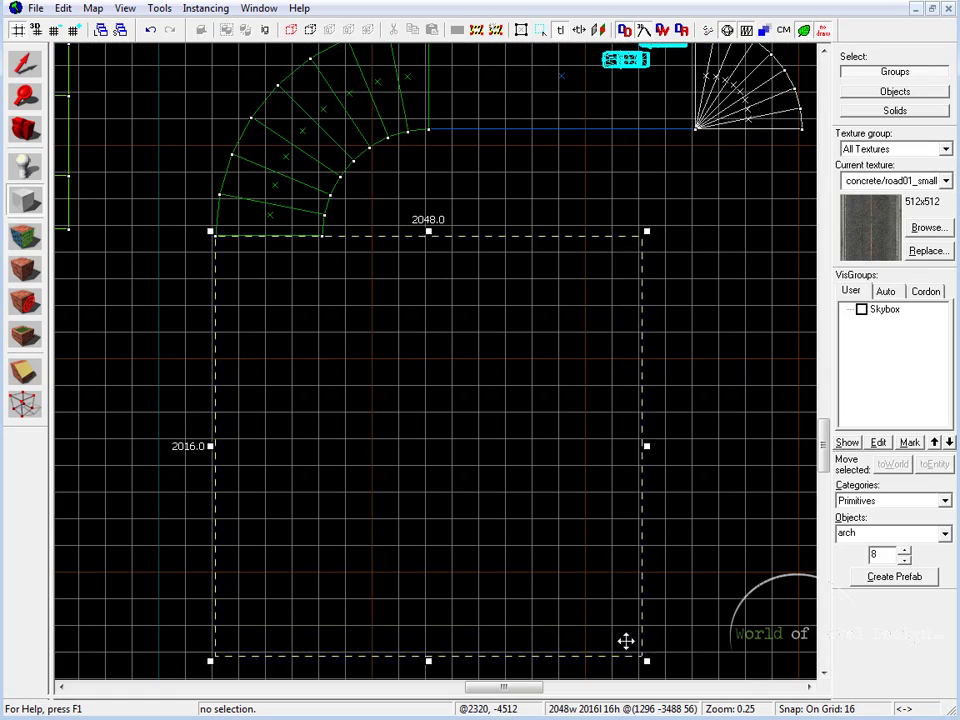
key("ctrl+e")
left_click_drag(407, 572, 407, 580)
scroll(321, 240, "up", 2)
scroll(405, 227, "down", 1)
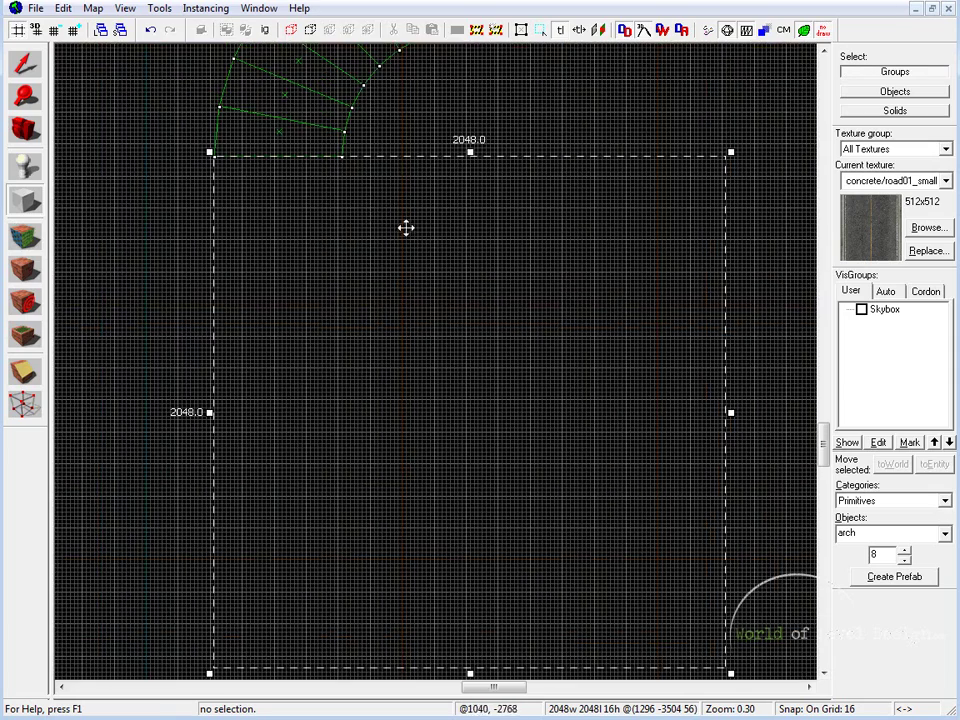
scroll(405, 264, "down", 1)
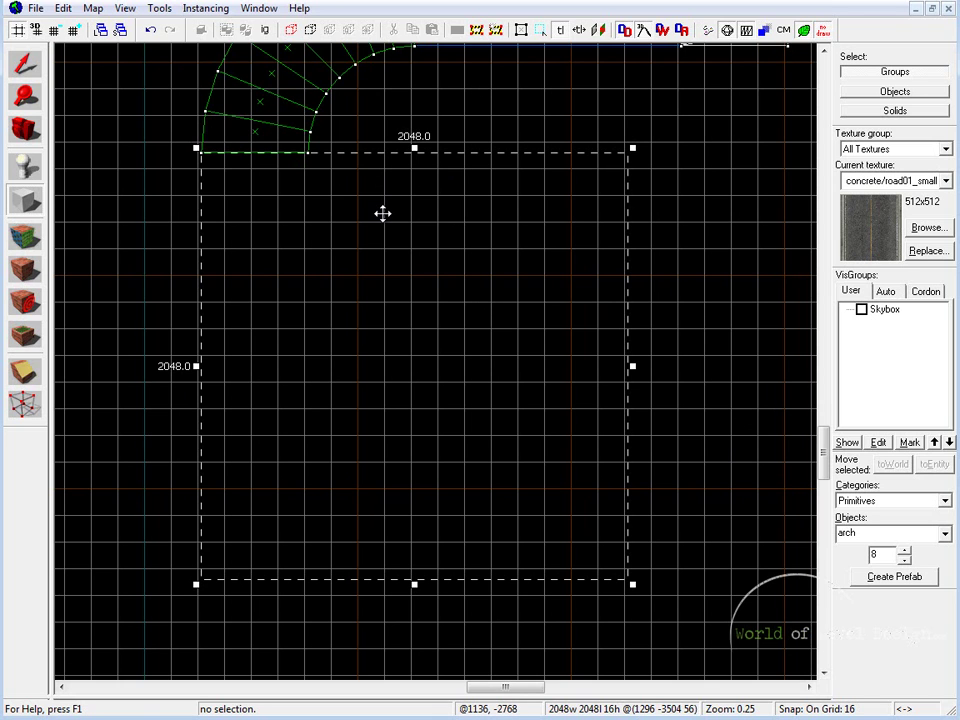
key("Return")
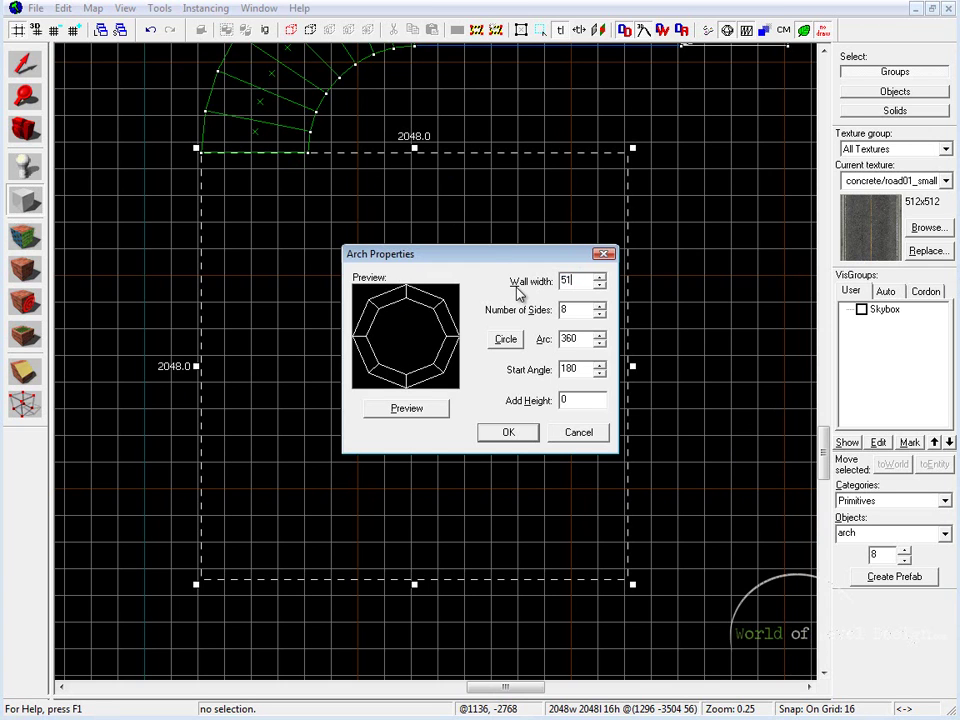
Step: Build a 32-sided arch ring with 512-unit walls, 360° arc and 180° start angle
left_click(416, 407)
left_click_drag(563, 311, 600, 312)
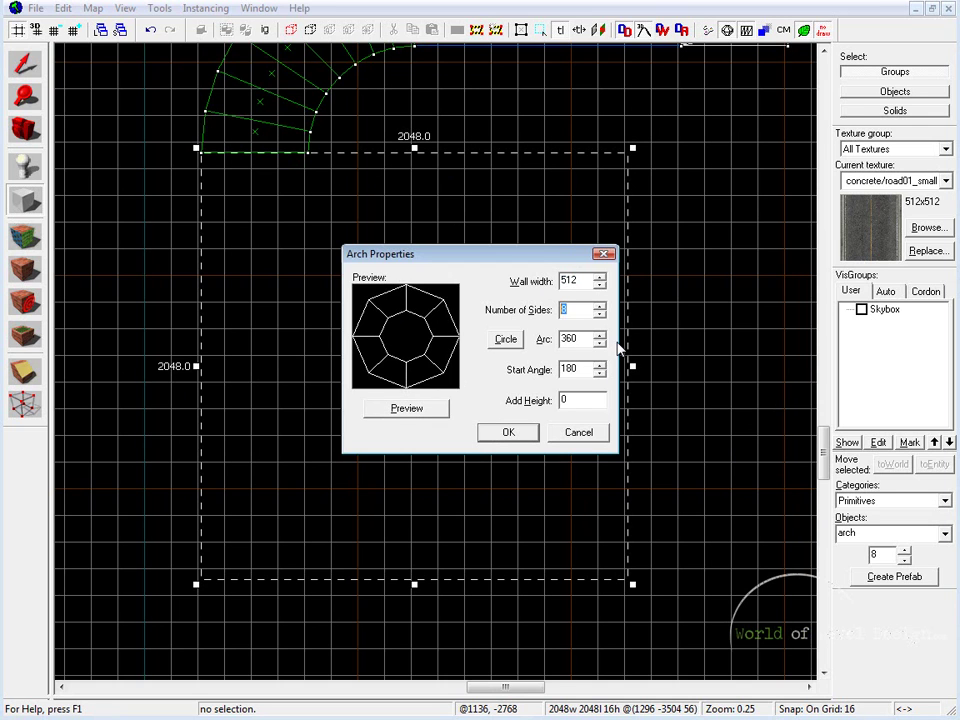
type("32")
left_click(508, 341)
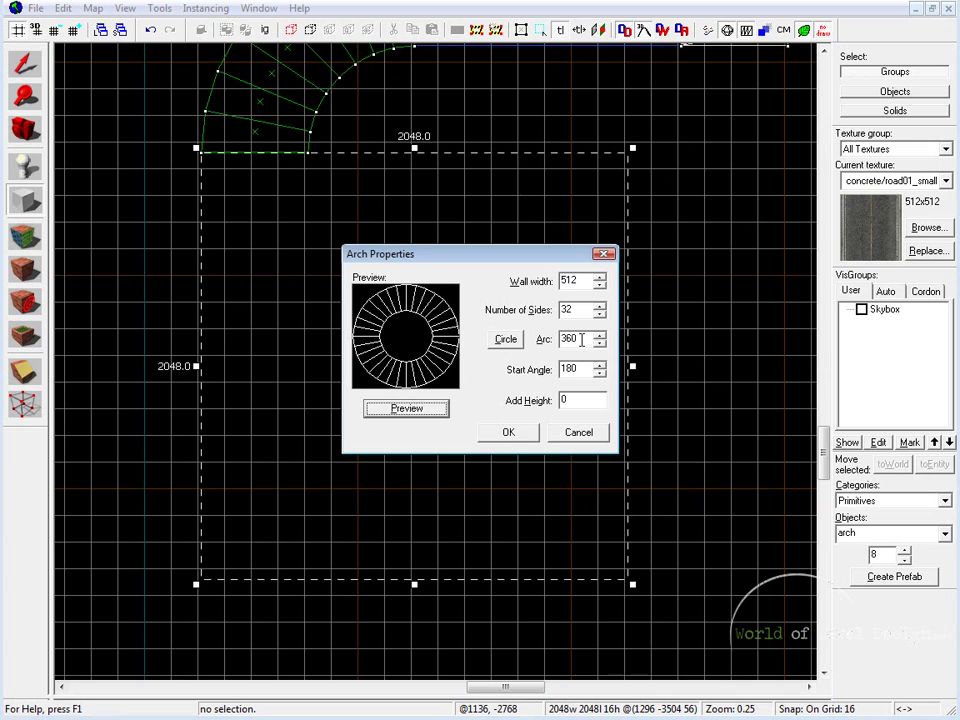
left_click_drag(581, 340, 542, 336)
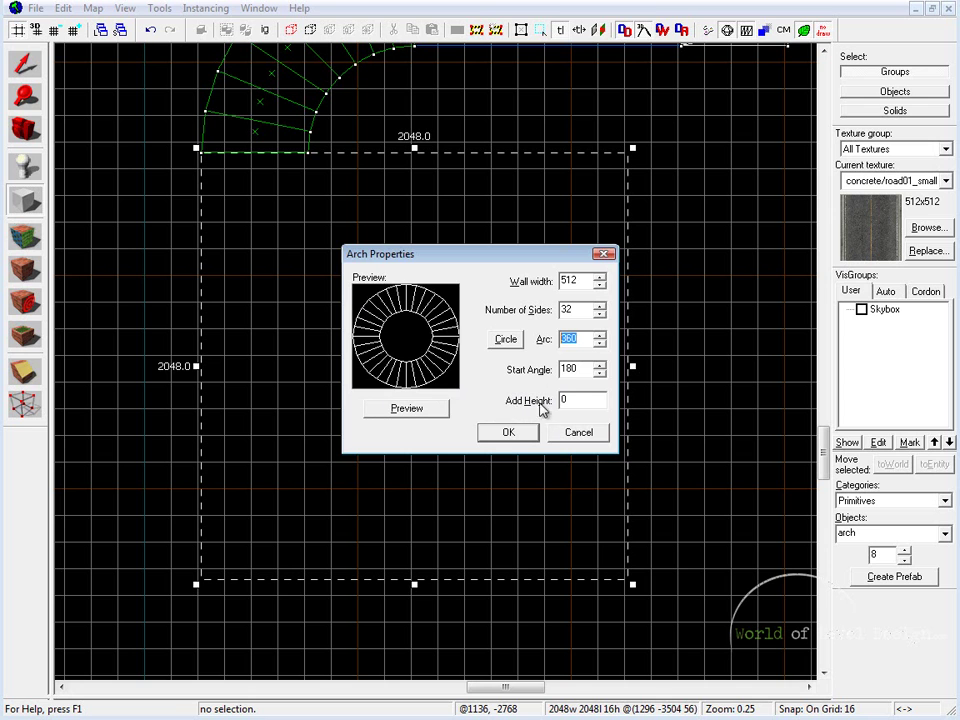
left_click(510, 433)
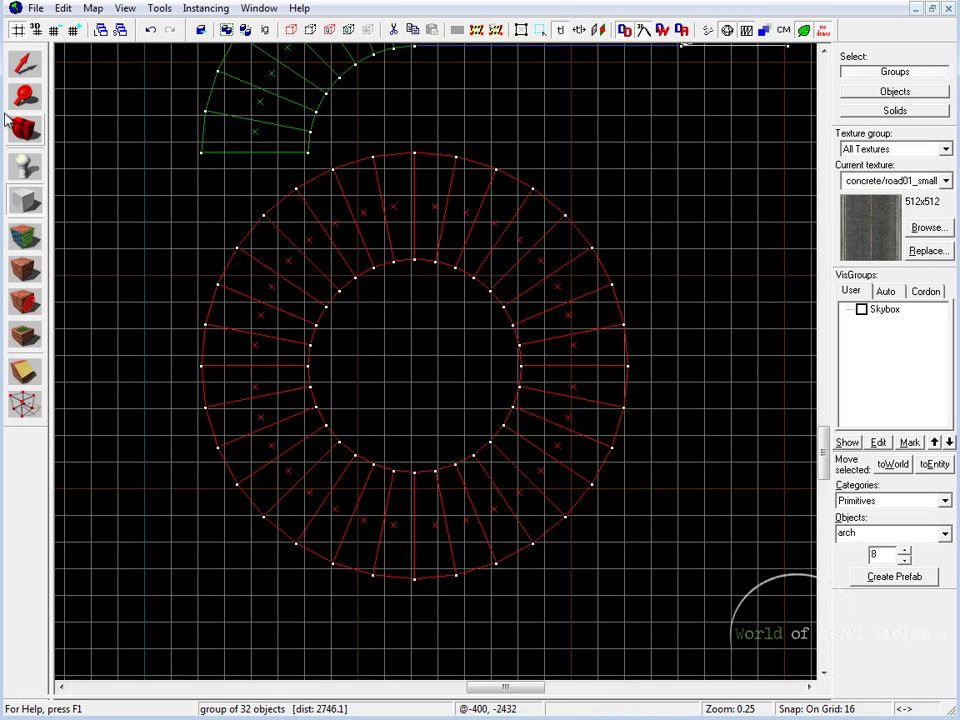
Step: Clip the ring with a level horizontal line through its middle, removing the upper half
key("shift+s")
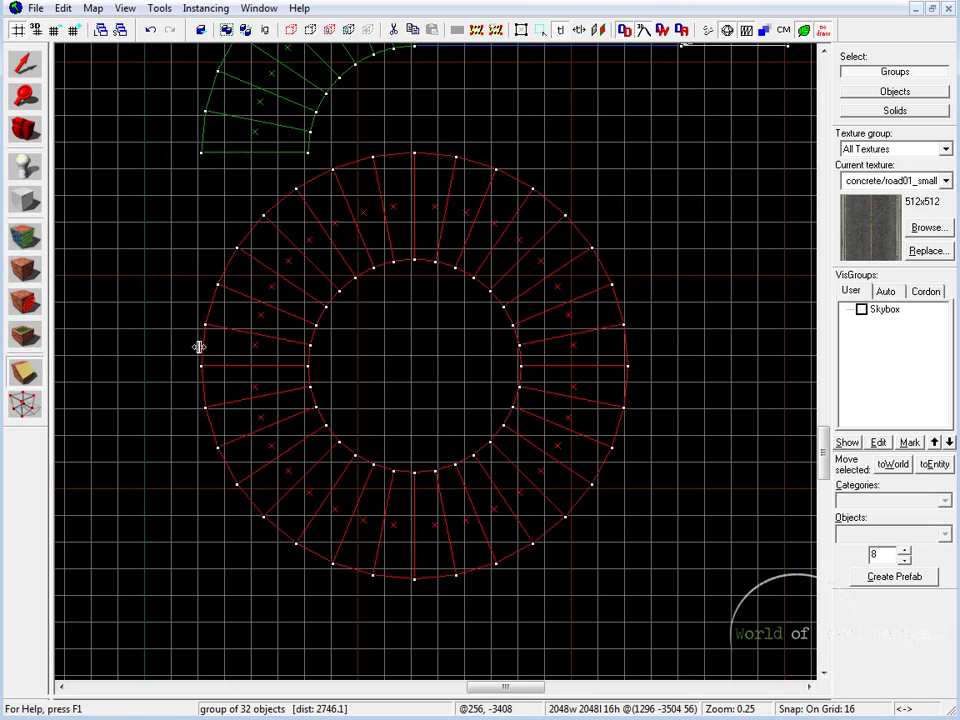
scroll(190, 360, "up", 1)
scroll(250, 365, "up", 1)
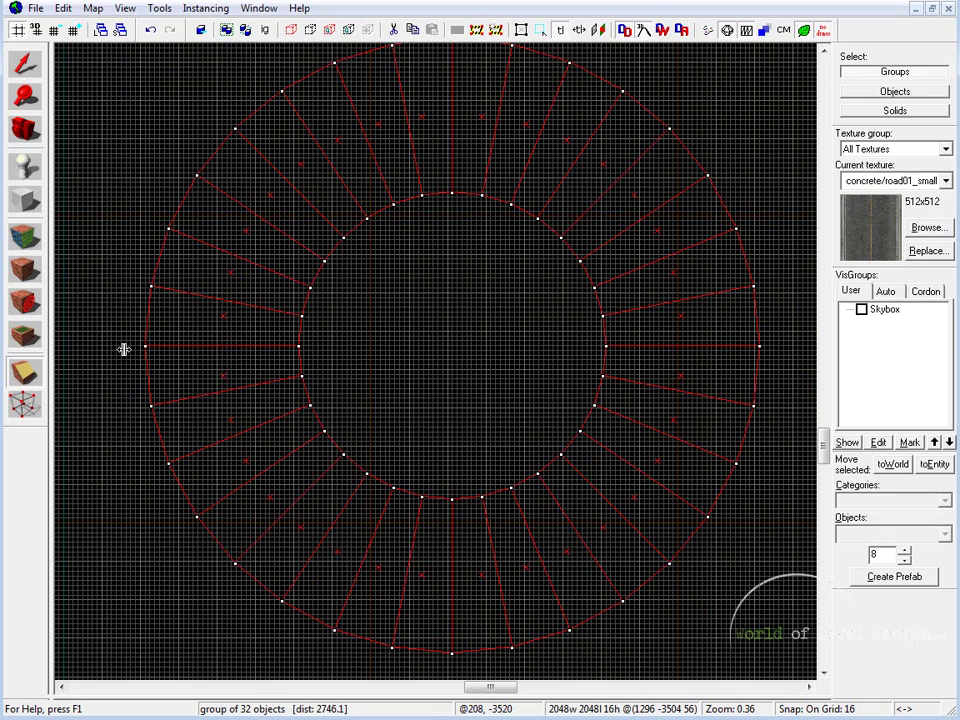
left_click_drag(116, 349, 789, 345)
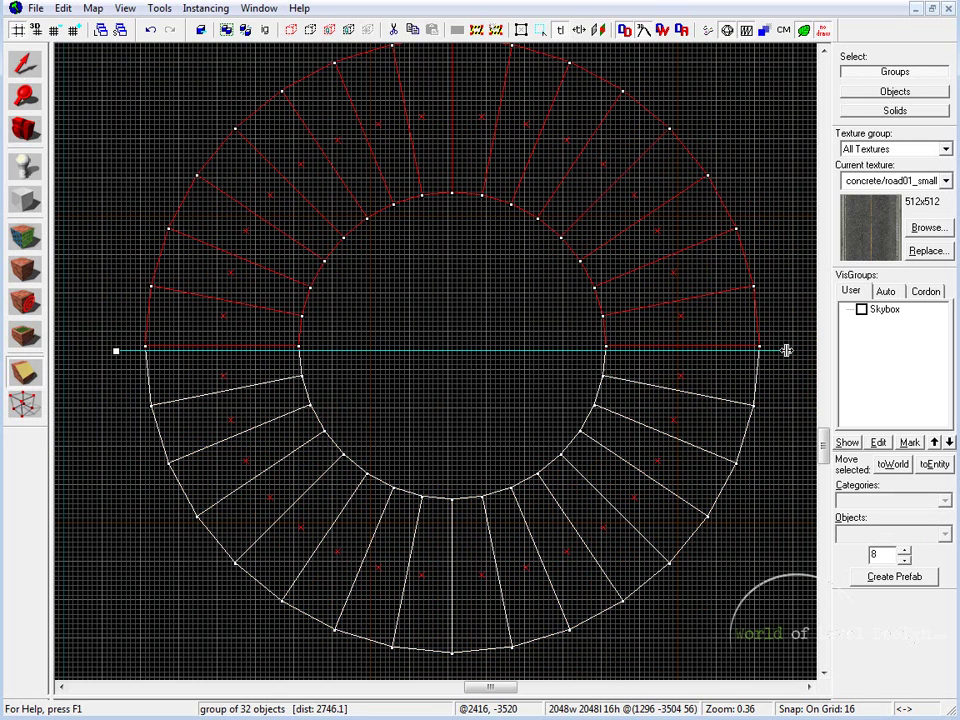
left_click_drag(116, 351, 116, 346)
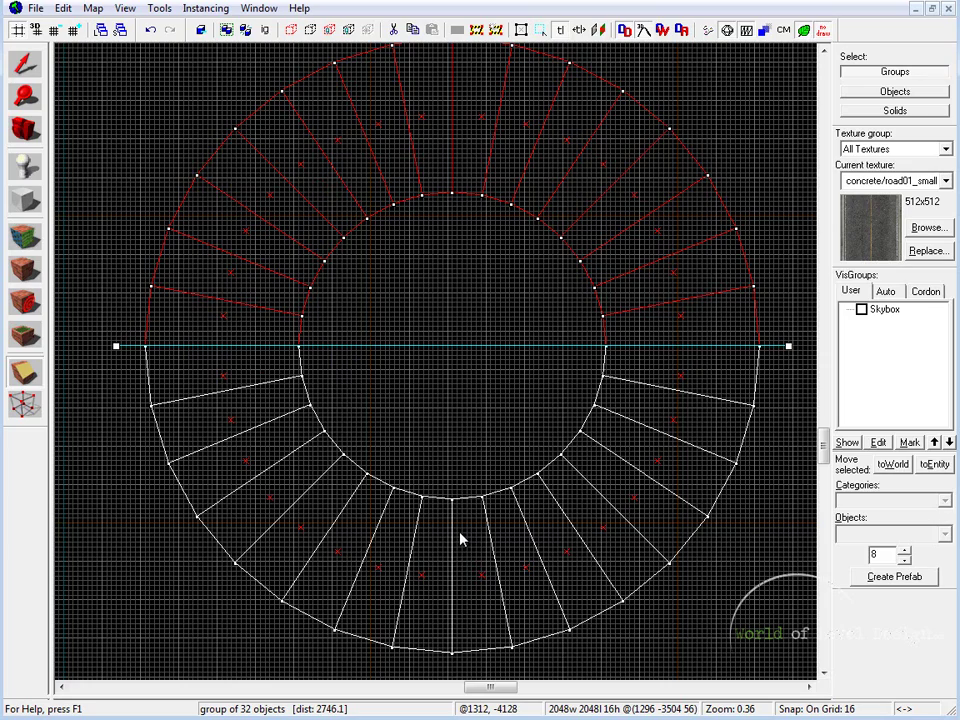
key("Return")
Step: Move the remaining half-ring up against the U-turn road and clear the selection
scroll(201, 219, "up", 3)
key("shift+s")
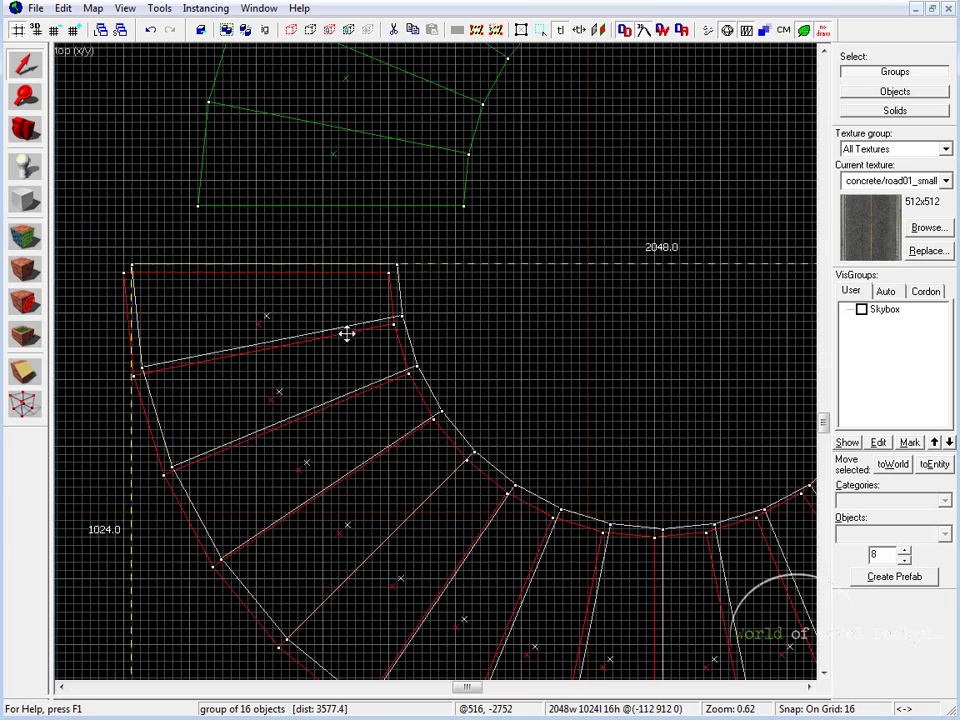
left_click_drag(320, 355, 386, 287)
scroll(540, 343, "down", 2)
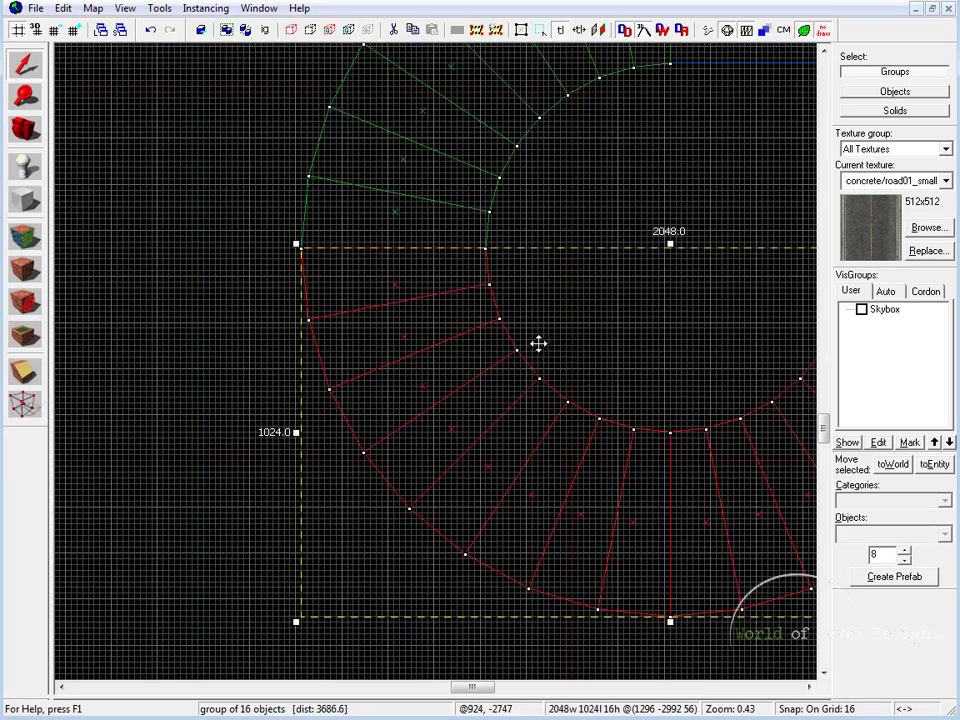
scroll(640, 240, "up", 3)
left_click(640, 240)
Step: Maximize the 3D camera view and select the func_detail road piece
key("shift+z")
key("shift+z")
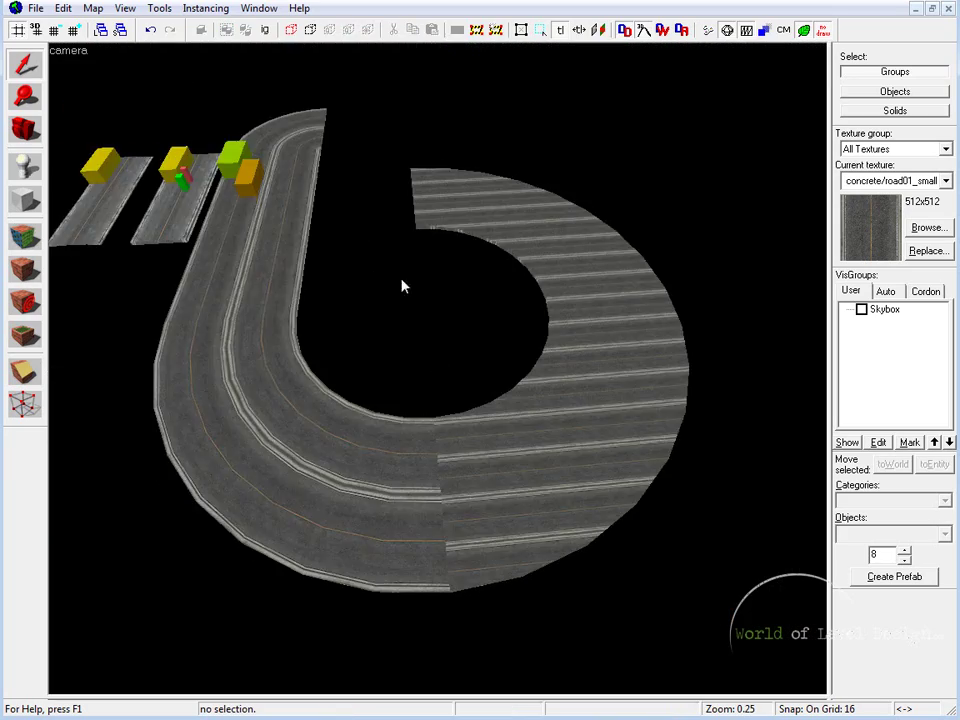
scroll(438, 373, "up", 3)
left_click(438, 373)
scroll(438, 373, "up", 3)
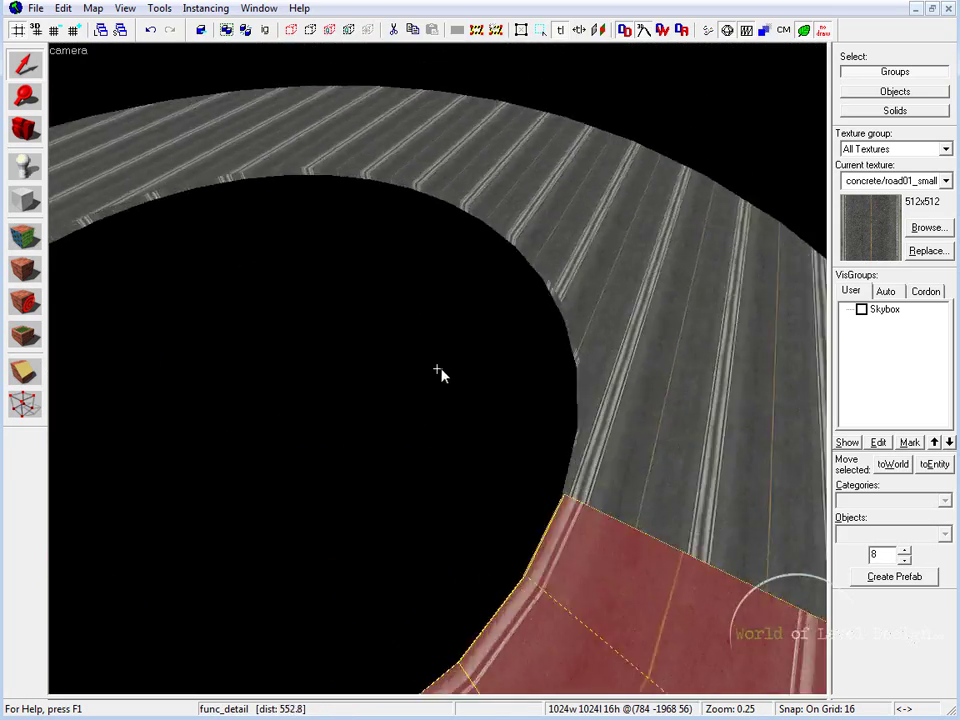
Step: Enter face texture editing and pick the road piece's inner curb face
key("shift+a")
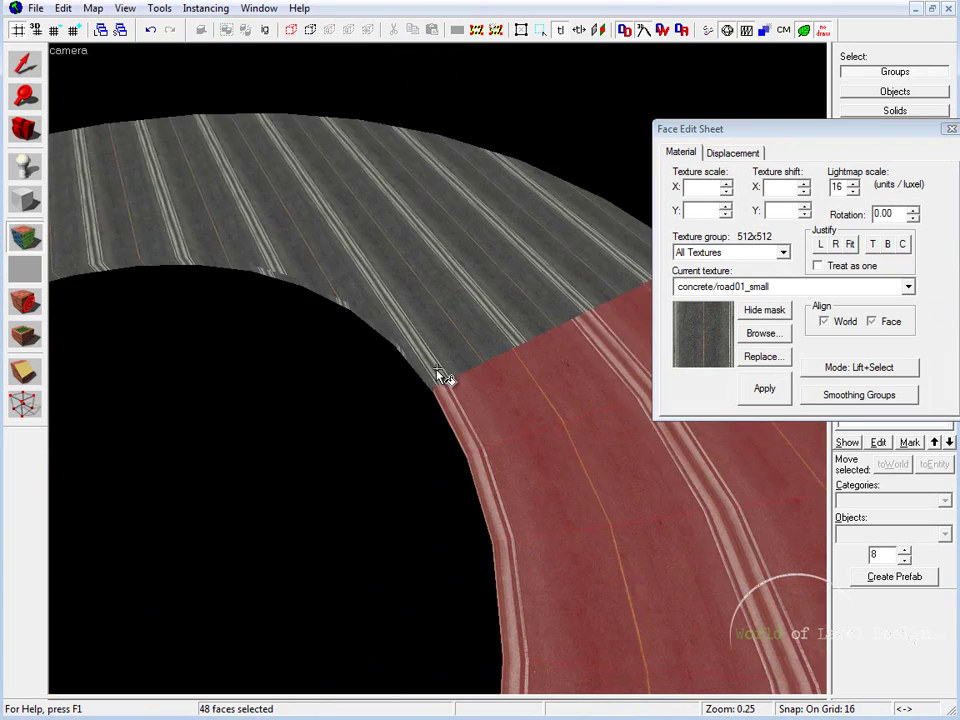
scroll(438, 373, "up", 3)
scroll(440, 373, "down", 3)
left_click(439, 375)
scroll(471, 358, "down", 2)
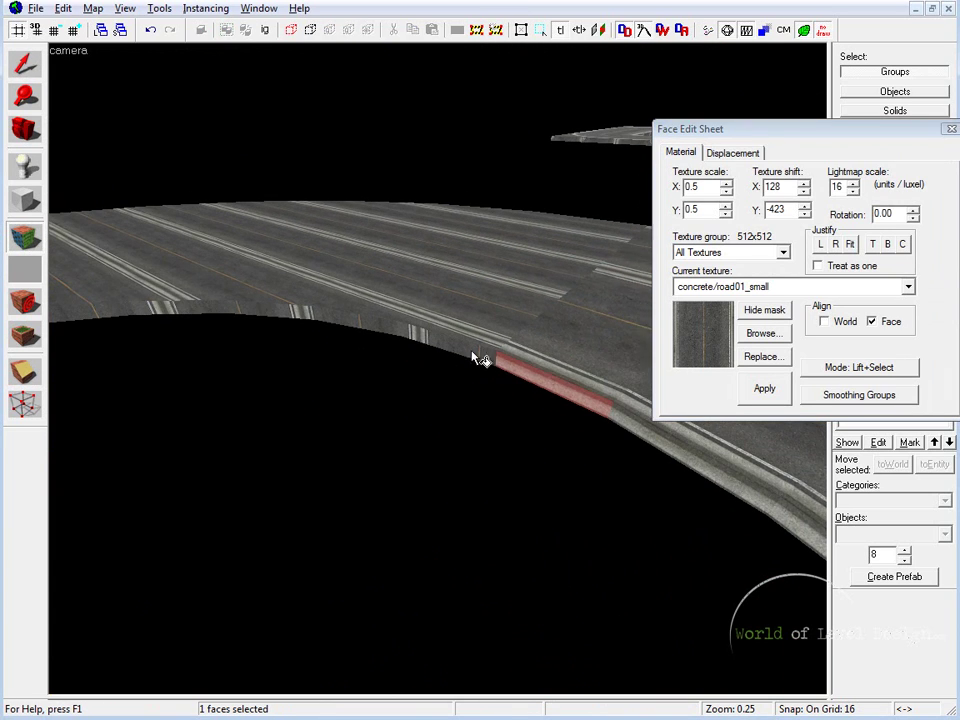
left_click(556, 380)
Step: Adjust the inner curb face's vertical texture shift and turn the camera along the curb
scroll(440, 373, "down", 2)
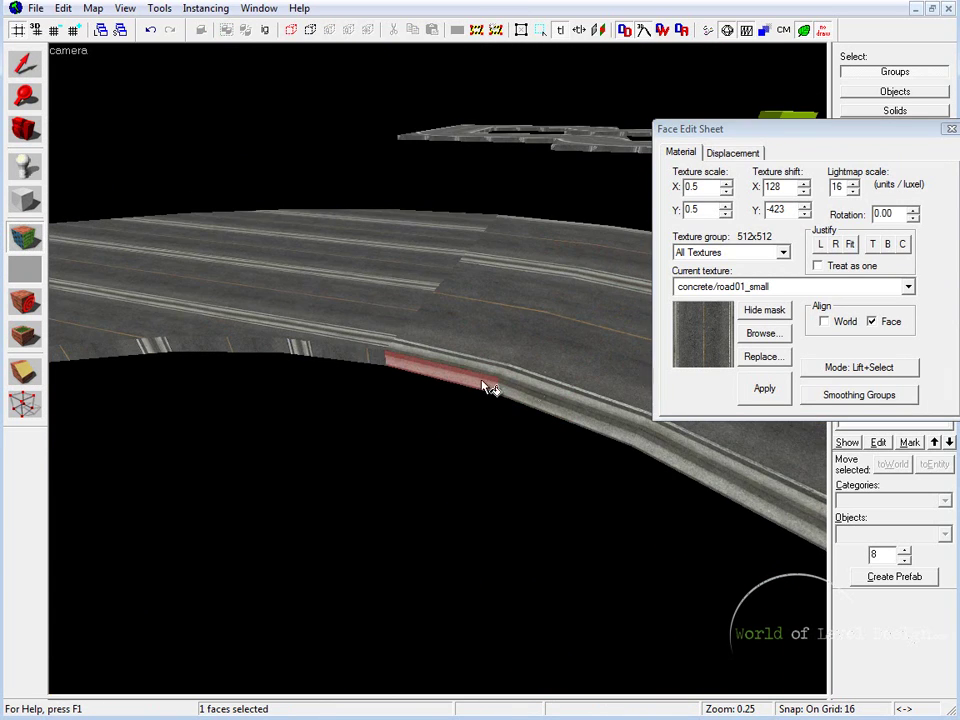
scroll(456, 379, "down", 2)
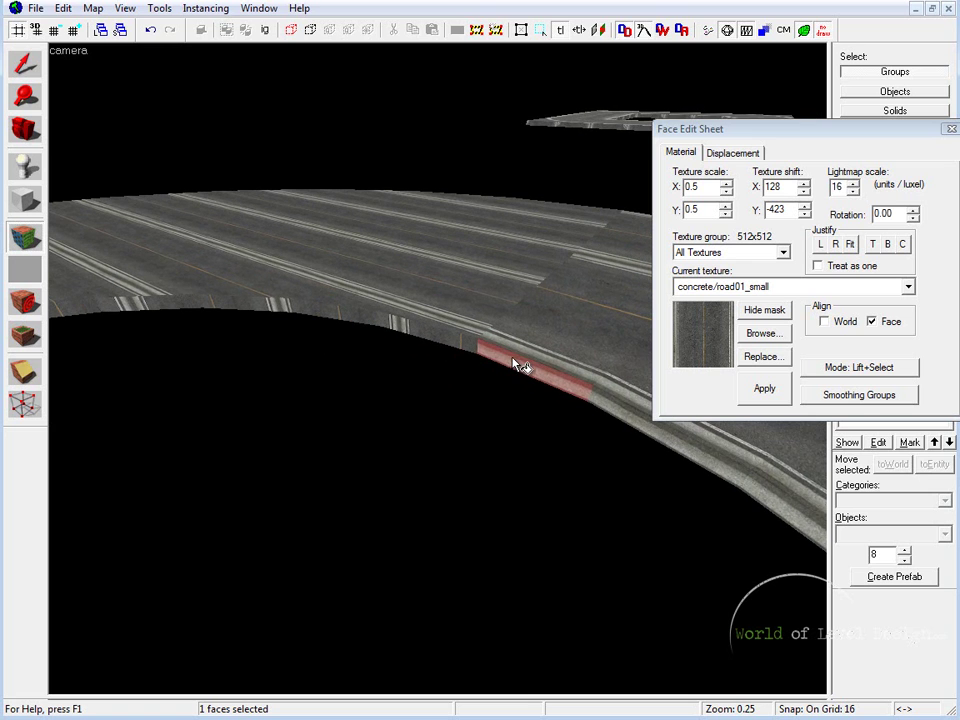
scroll(446, 375, "down", 2)
scroll(446, 377, "down", 1)
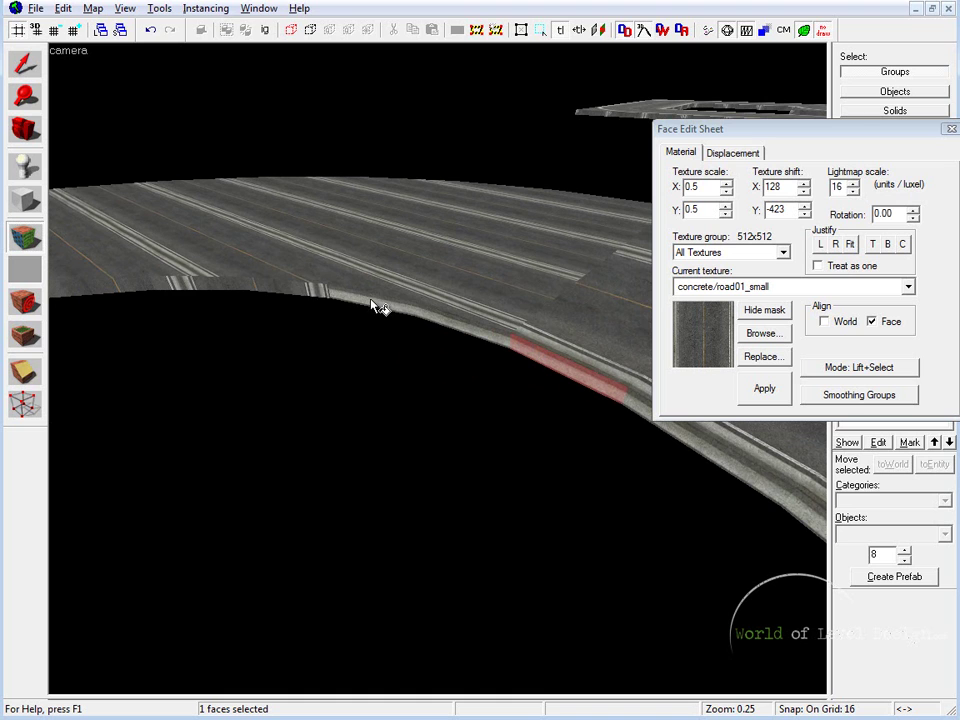
scroll(440, 374, "down", 3)
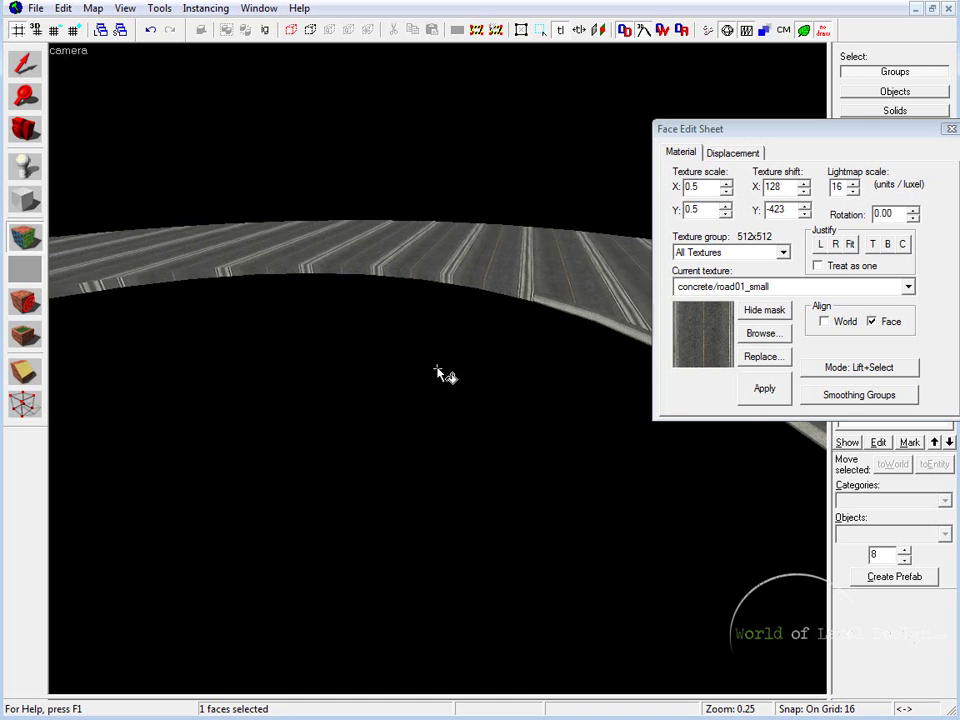
scroll(442, 372, "down", 1)
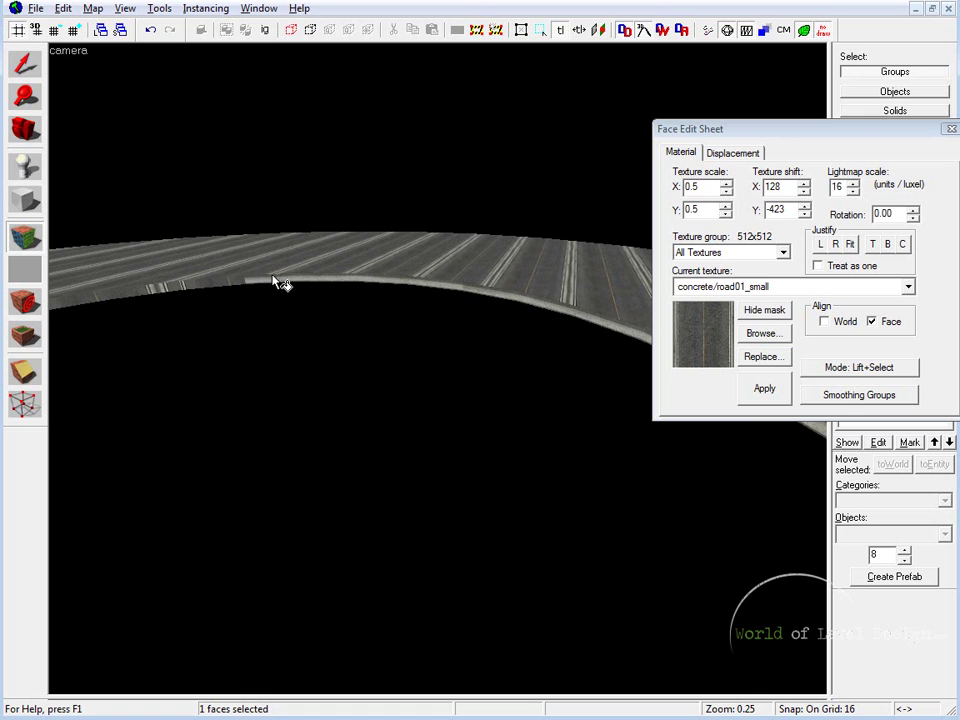
scroll(300, 340, "down", 2)
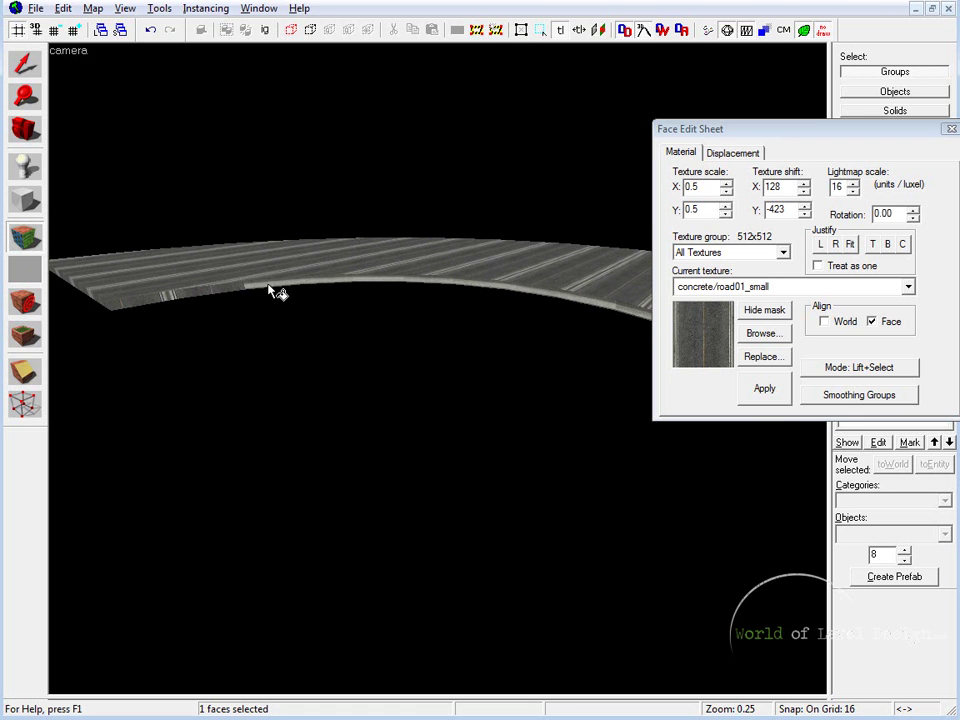
scroll(440, 372, "up", 3)
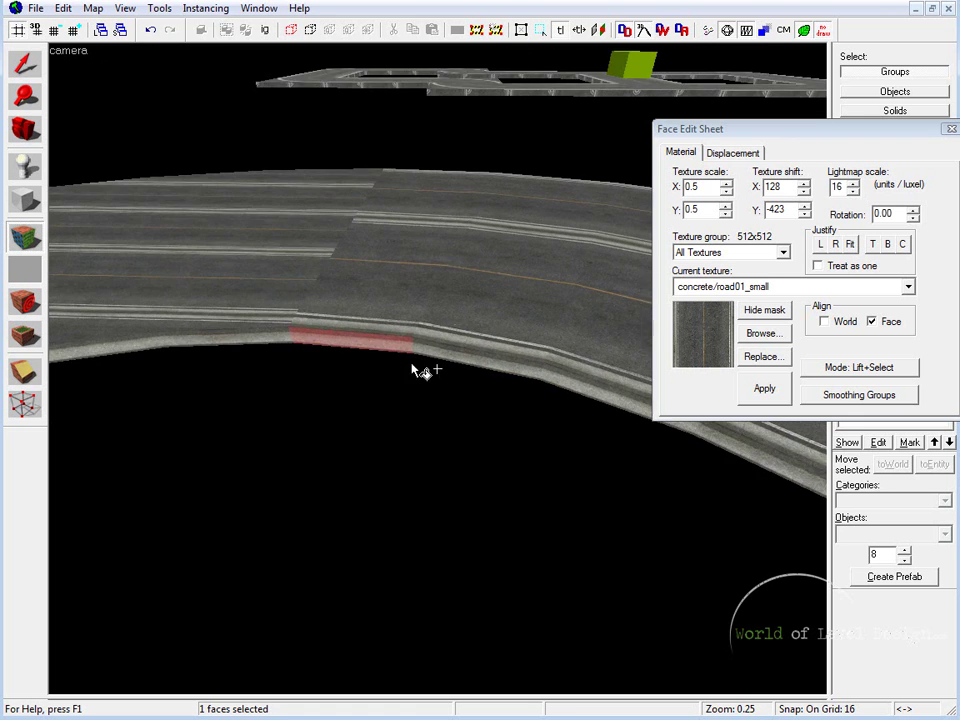
mouse_move(418, 370)
left_mouse_down()
mouse_move(445, 377)
mouse_move(460, 367)
mouse_move(449, 380)
left_mouse_up()
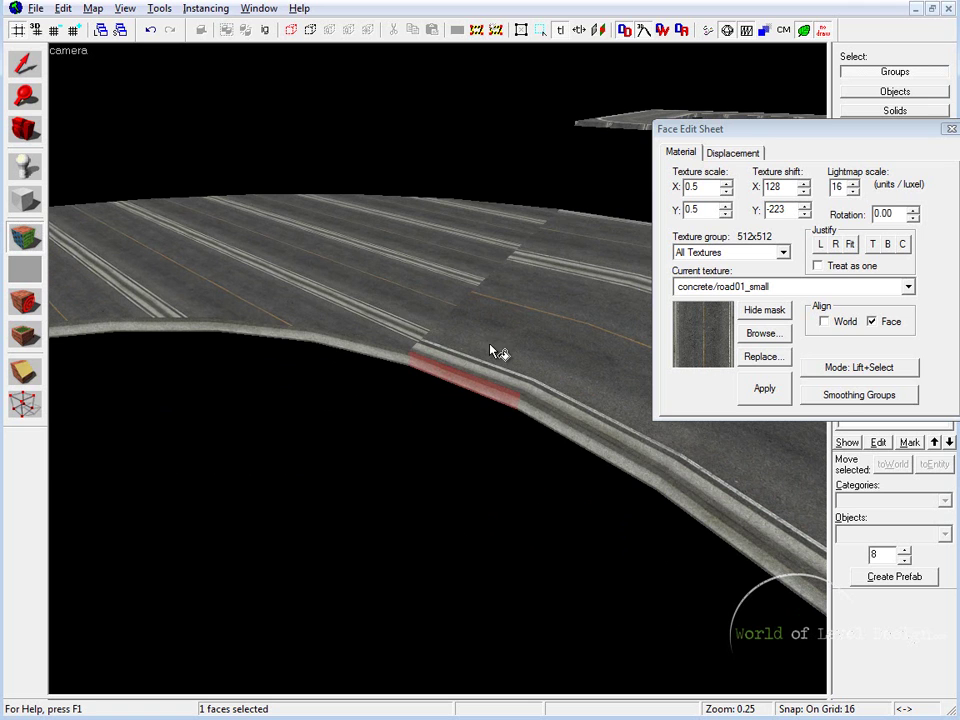
Step: Shift the vertical texture offset on the next two far-side curb faces to match stripes
left_click(305, 322)
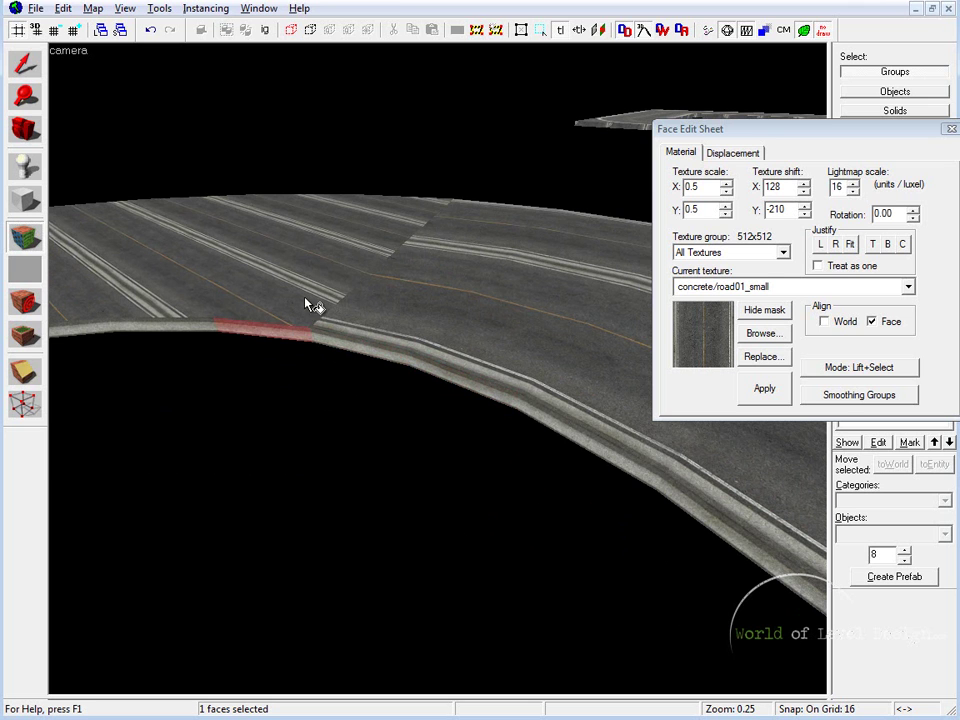
left_click(214, 318)
key("Up")
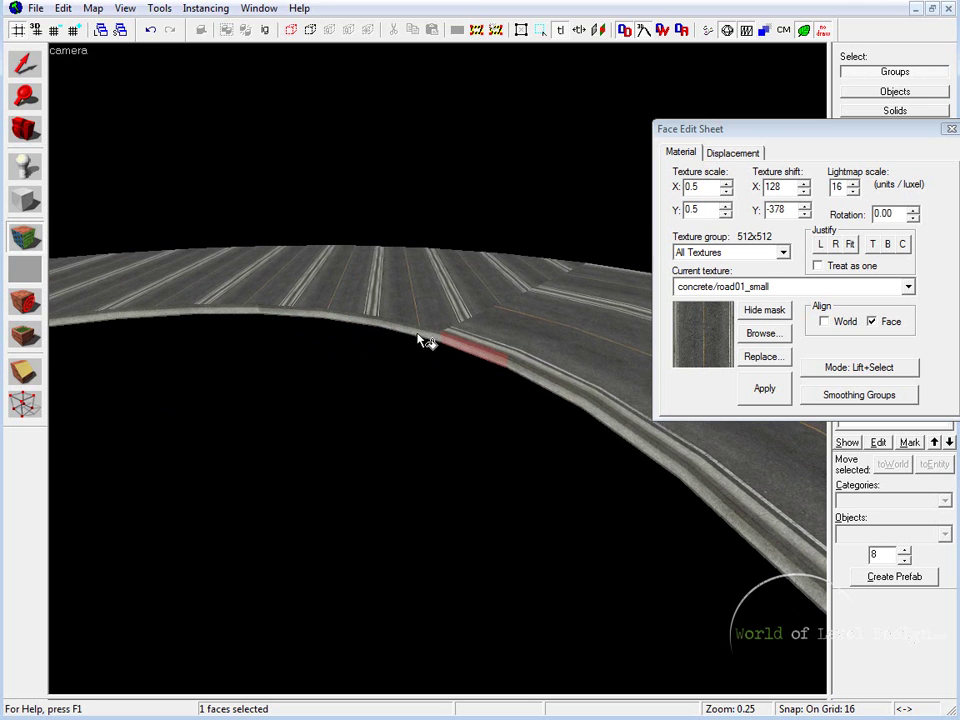
left_click(425, 335)
key("Up")
key("Down")
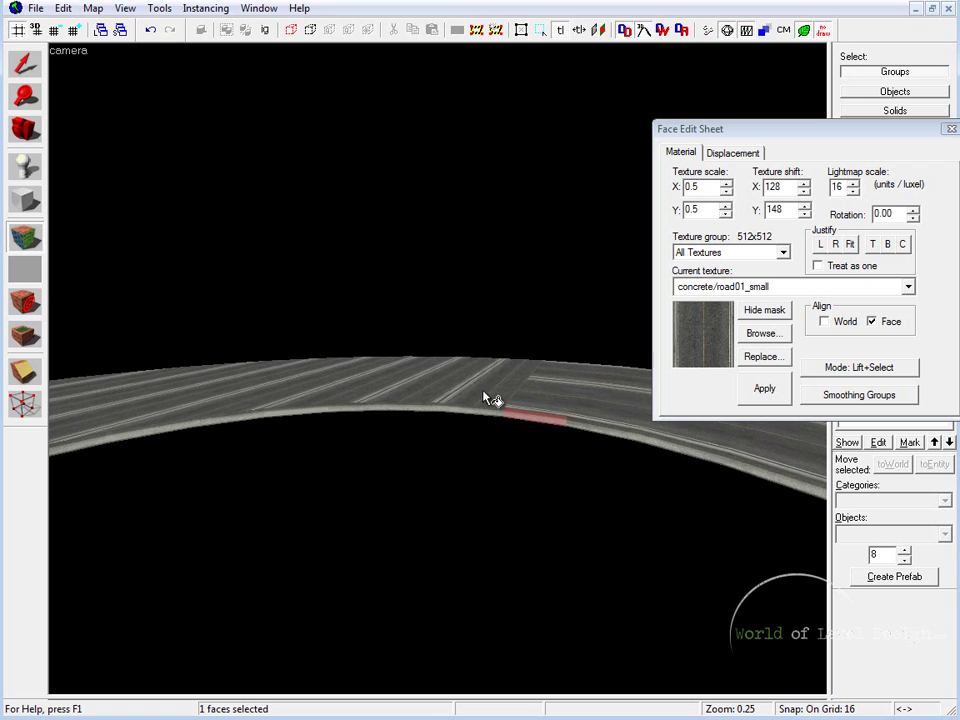
Step: Align the near-side curb faces' vertical texture offsets leftward to the arc's end
left_click(485, 410)
left_click(436, 404)
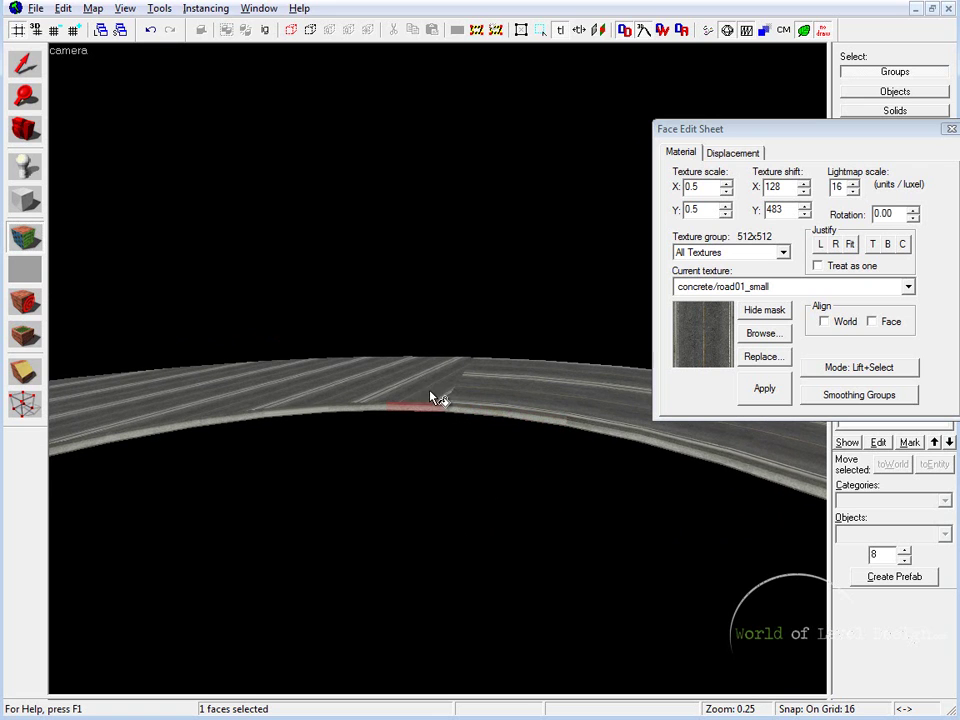
left_click(378, 405)
left_click(321, 401)
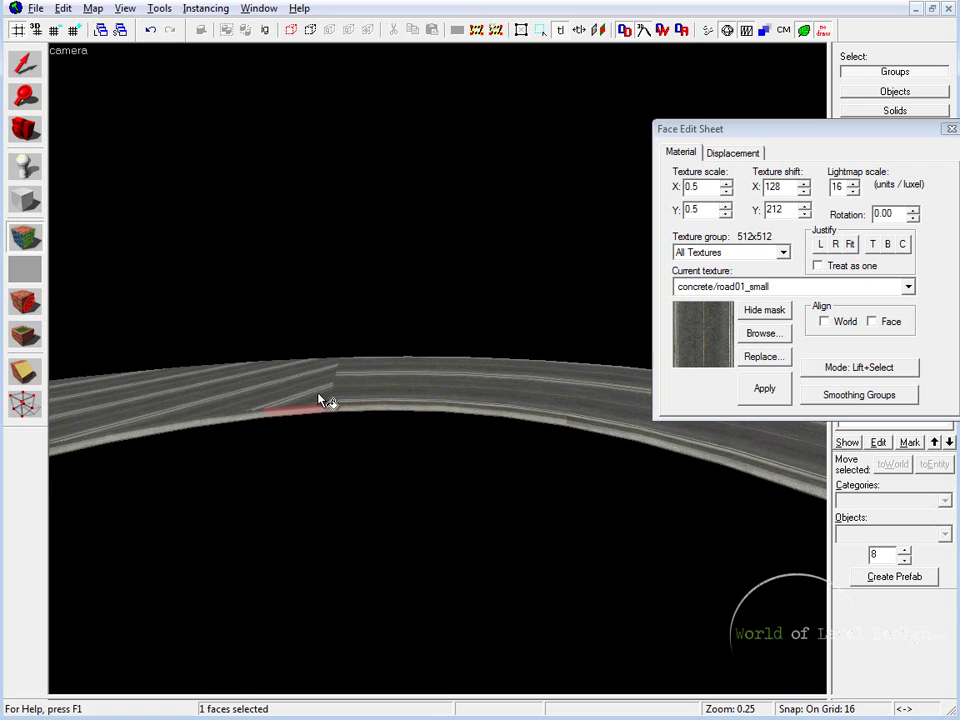
left_click(255, 408)
key("Down")
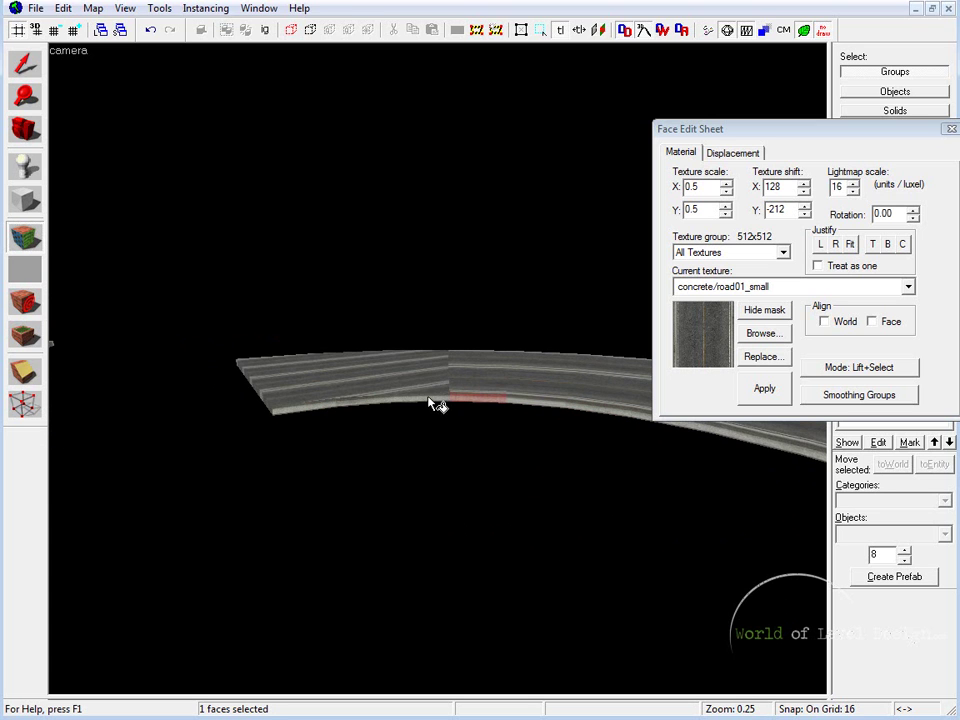
left_click(438, 400)
left_click(388, 398)
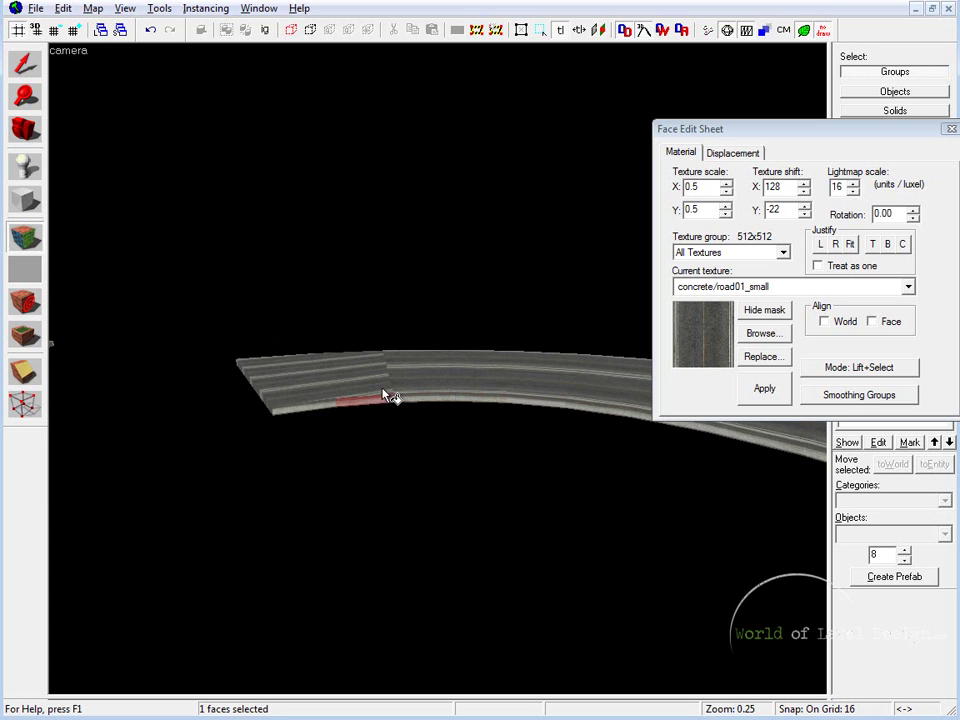
left_click(317, 399)
key("Down")
Step: Check another curb face's alignment, close the Face Edit Sheet and select the whole U-turn road group
scroll(440, 375, "down", 3)
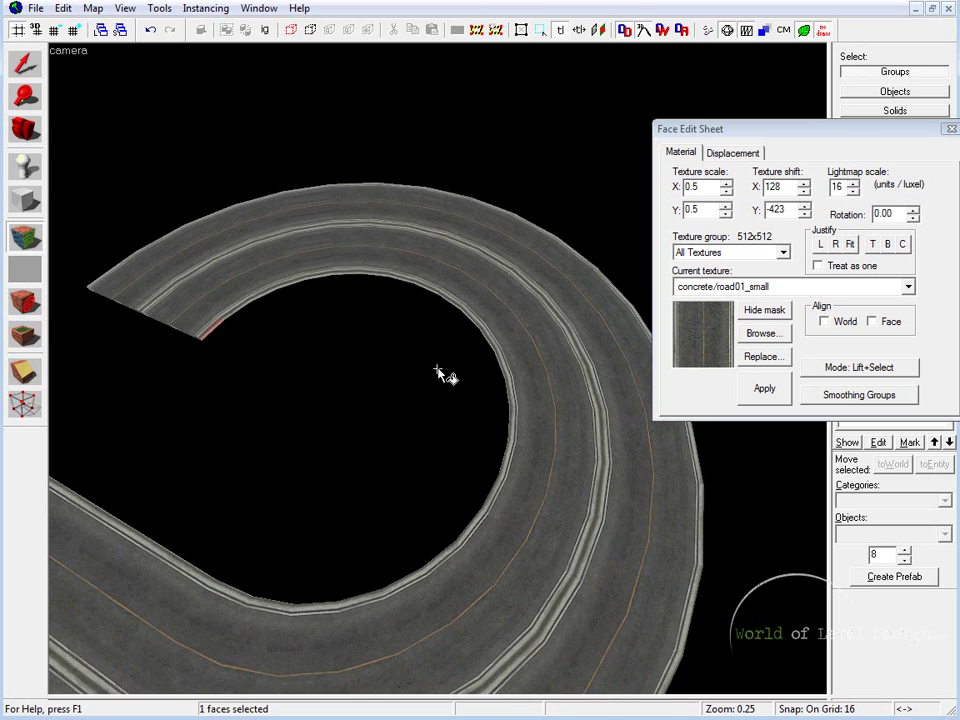
scroll(440, 375, "down", 1)
scroll(440, 375, "up", 1)
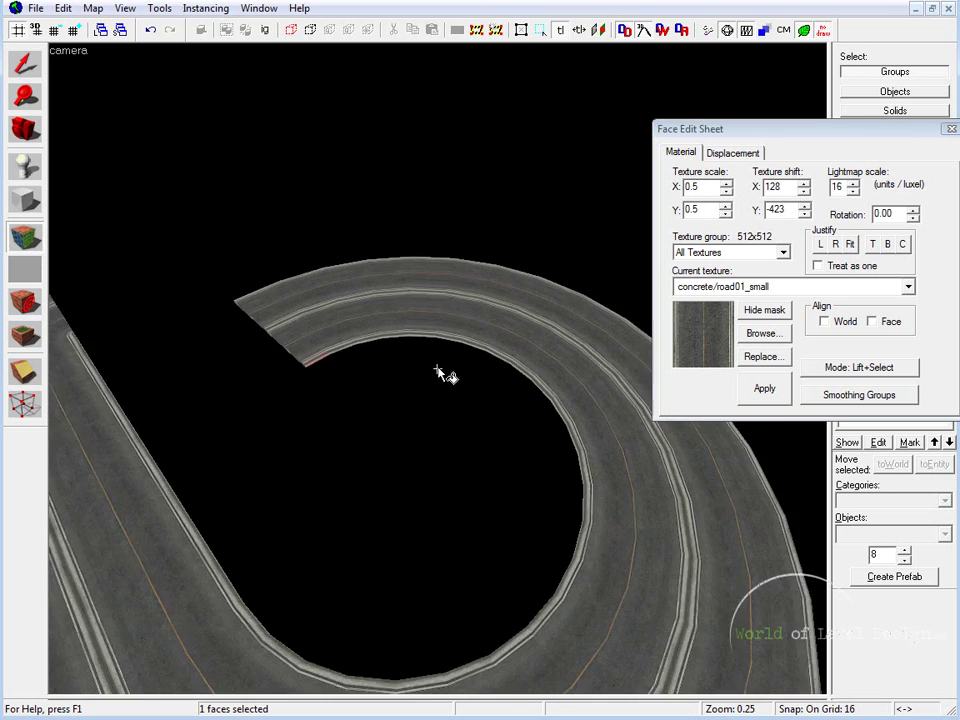
scroll(440, 375, "up", 1)
scroll(440, 375, "up", 1)
scroll(445, 362, "up", 1)
left_click(441, 358)
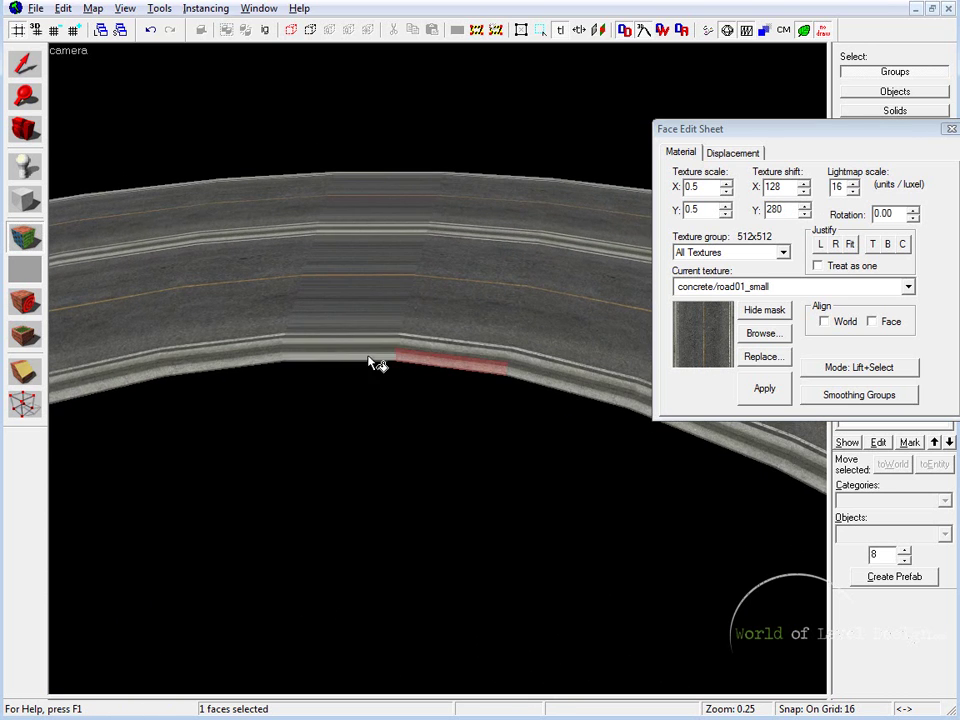
scroll(446, 375, "down", 1)
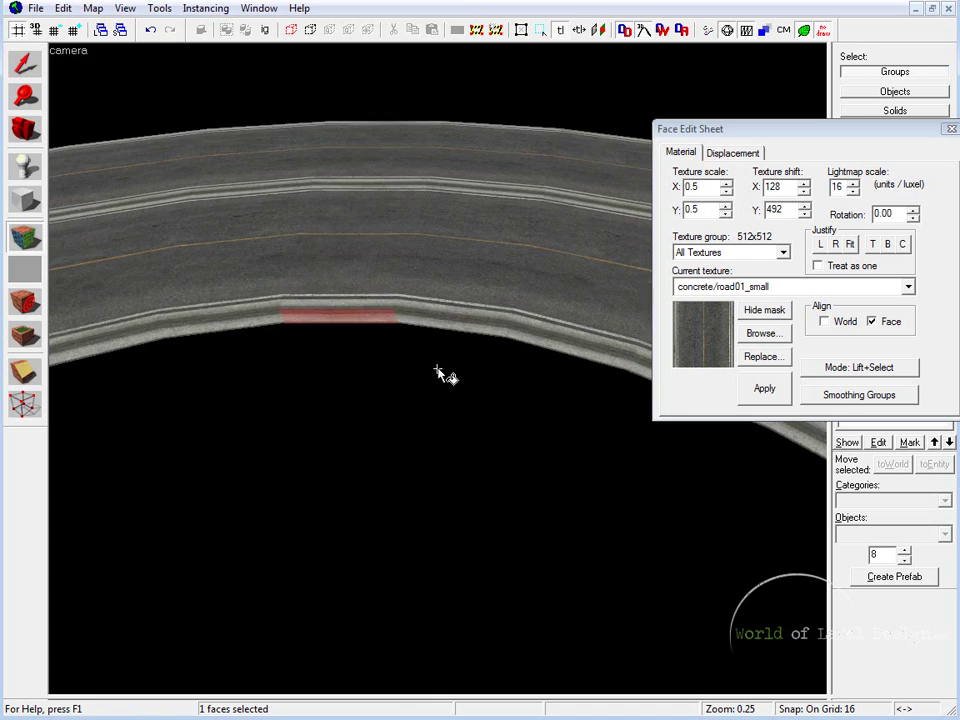
scroll(446, 375, "down", 2)
scroll(446, 375, "down", 2)
left_click(951, 128)
left_click(480, 283)
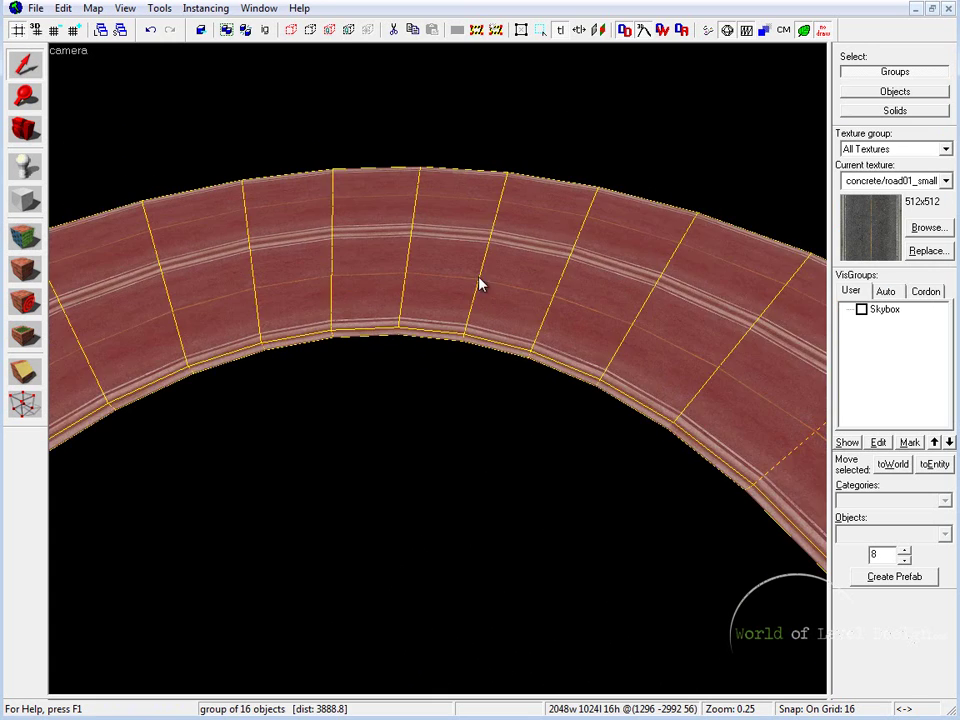
scroll(455, 402, "down", 3)
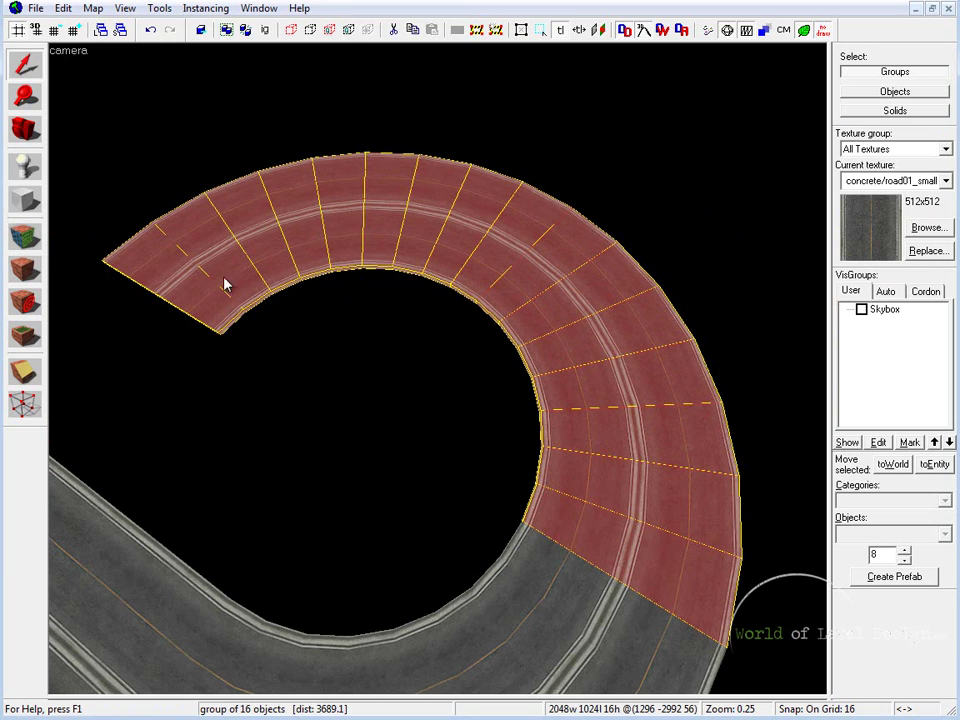
scroll(437, 375, "up", 2)
left_click(437, 375)
scroll(437, 375, "up", 1)
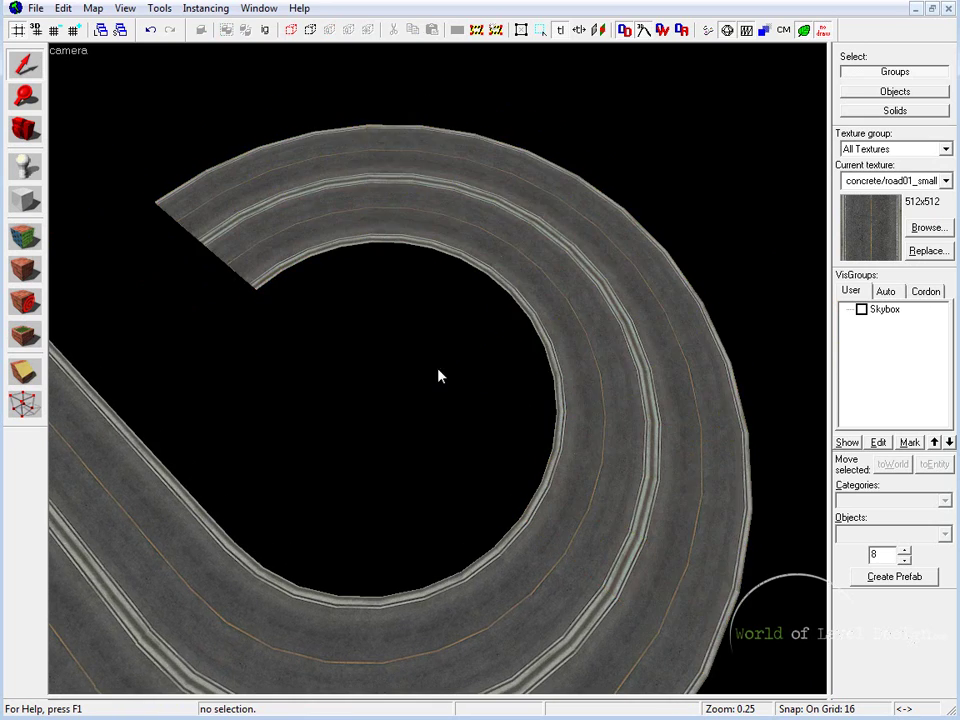
scroll(437, 375, "up", 2)
scroll(437, 375, "up", 1)
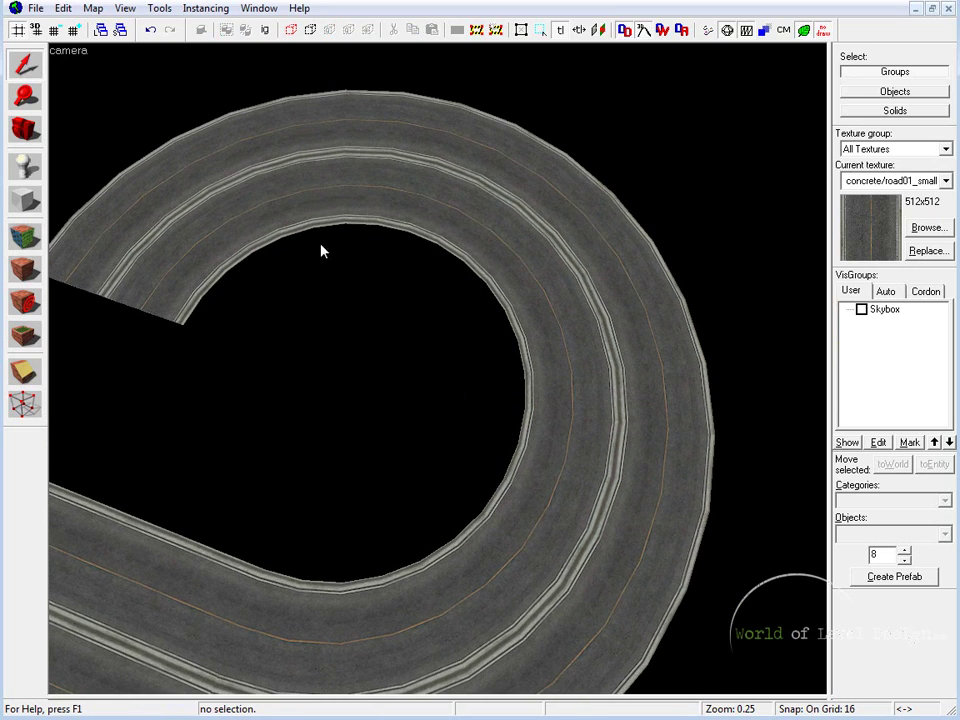
scroll(543, 345, "down", 1)
left_click(452, 231)
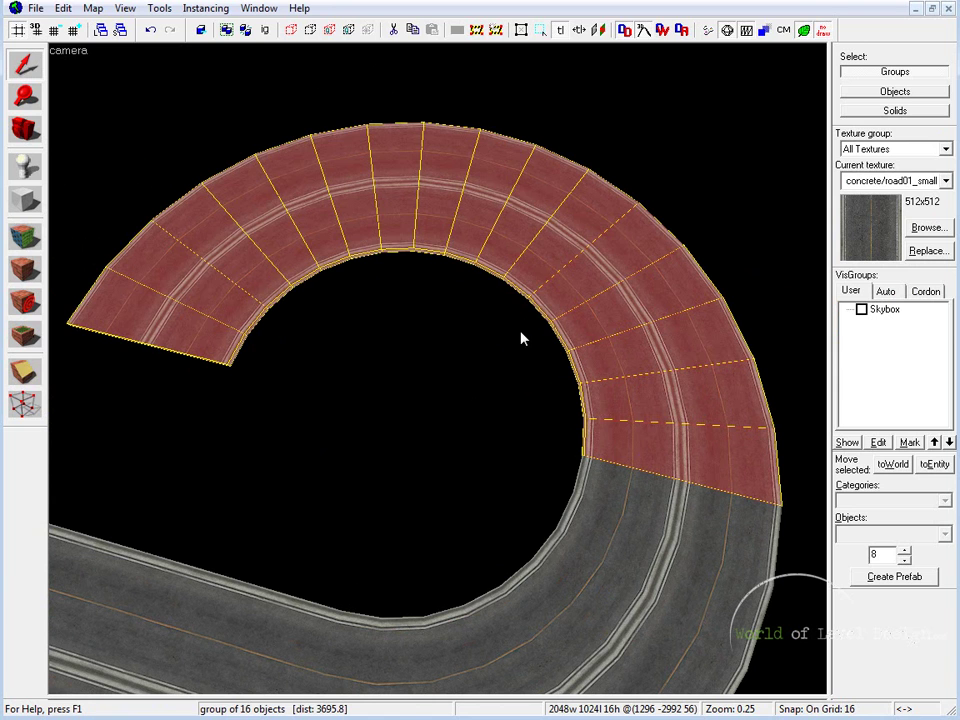